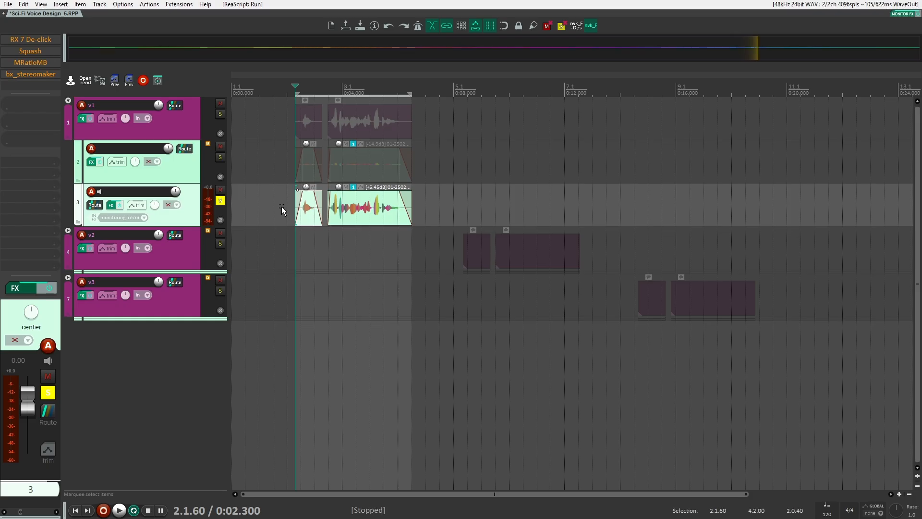
Audition the selected phrase on track 3, then enable RX 7 De-click on that track and audition the phrase again.
key(space)
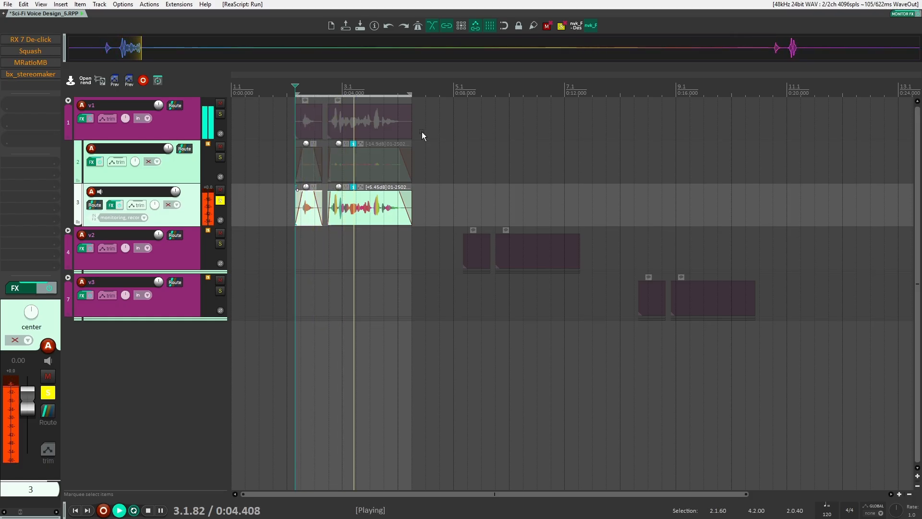
key(space)
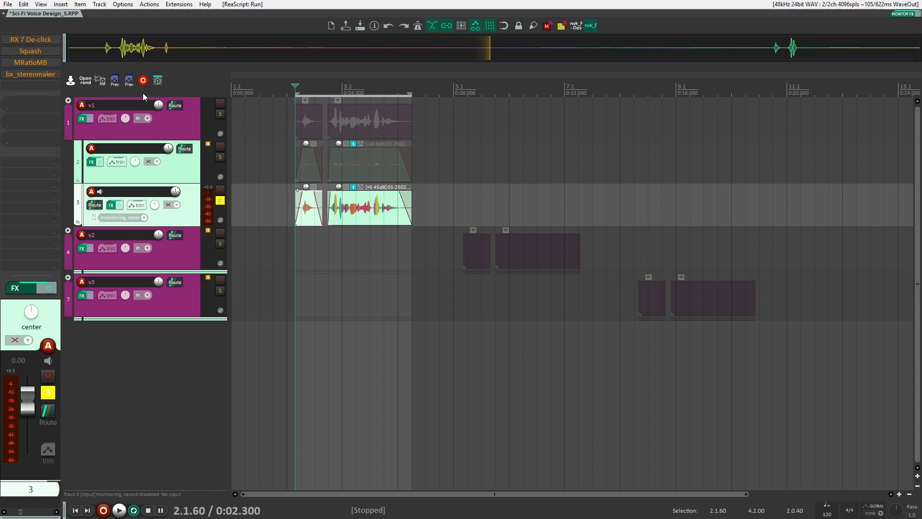
click(39, 40)
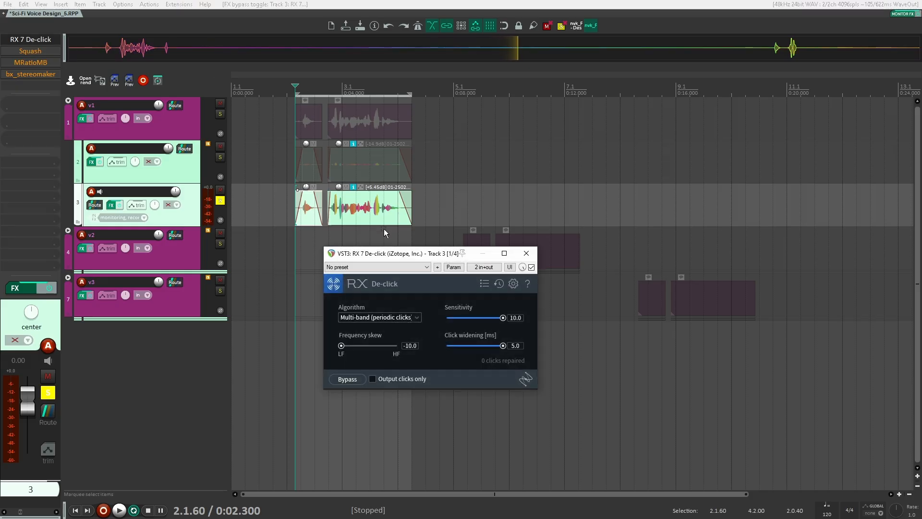
drag(399, 260, 423, 250)
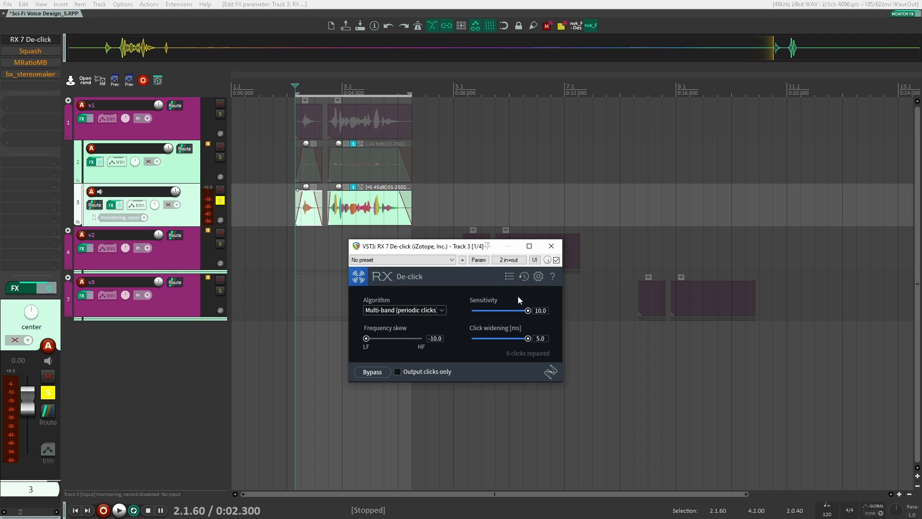
key(space)
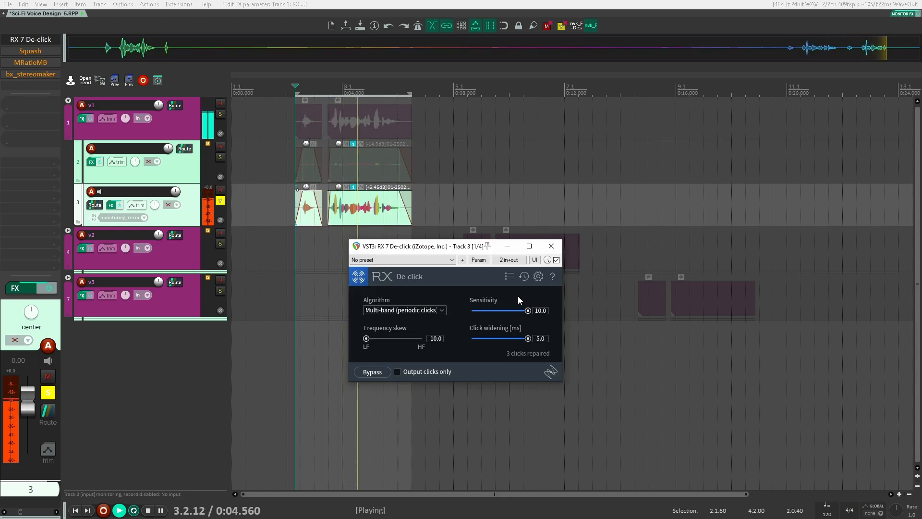
key(space)
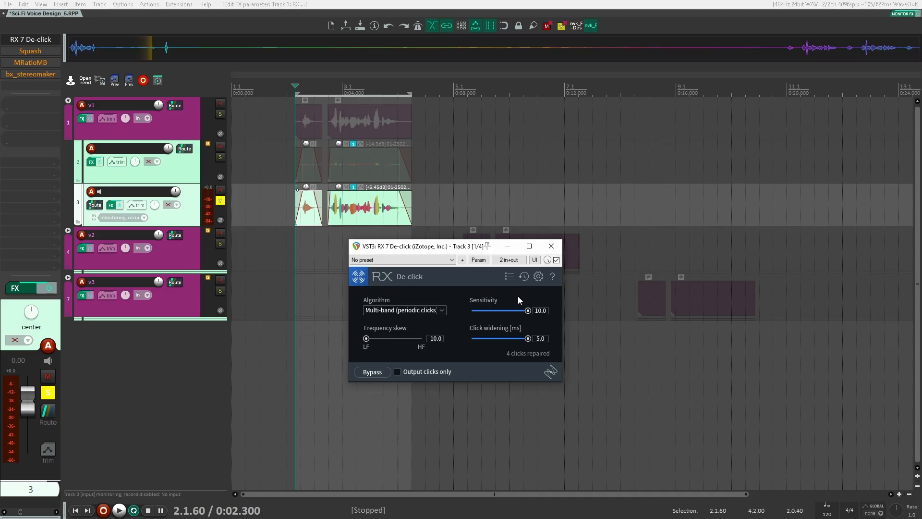
click(546, 250)
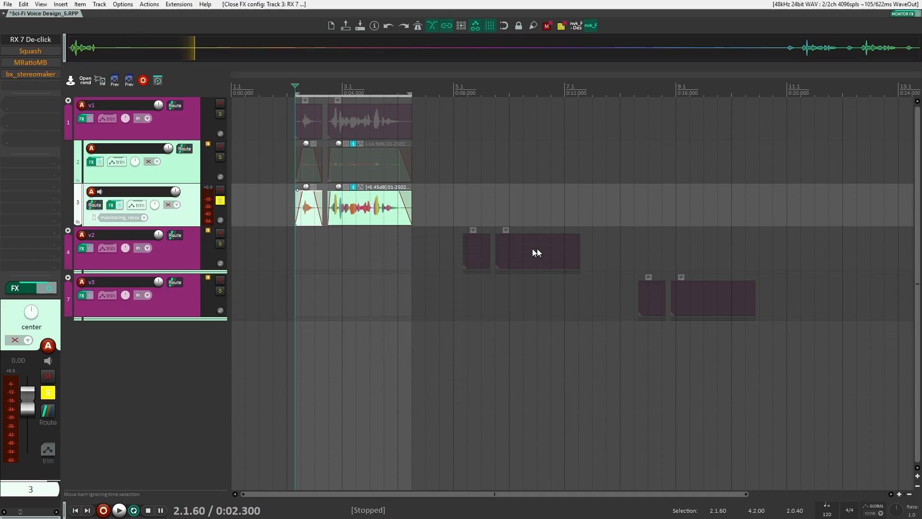
Examine the spiff and soothe2 settings on track 6 inside the v2 folder, then collapse the folder again.
click(68, 230)
click(180, 341)
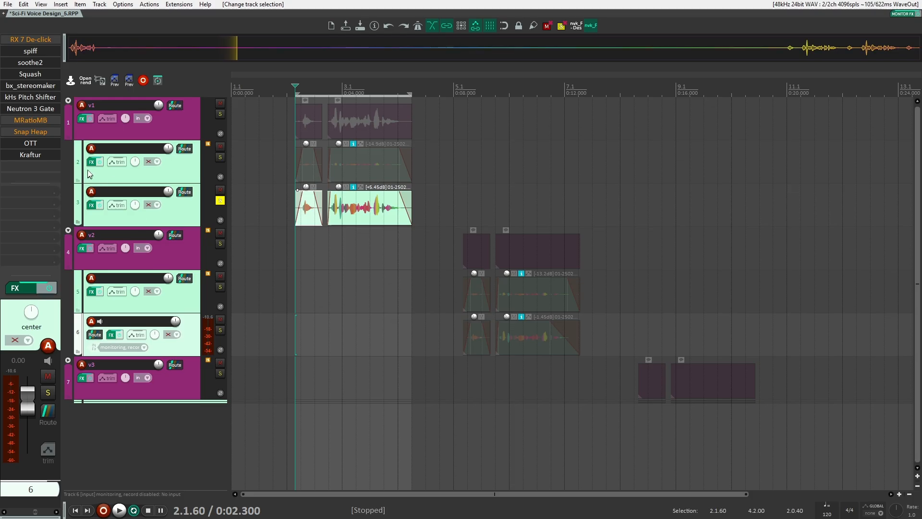
click(30, 50)
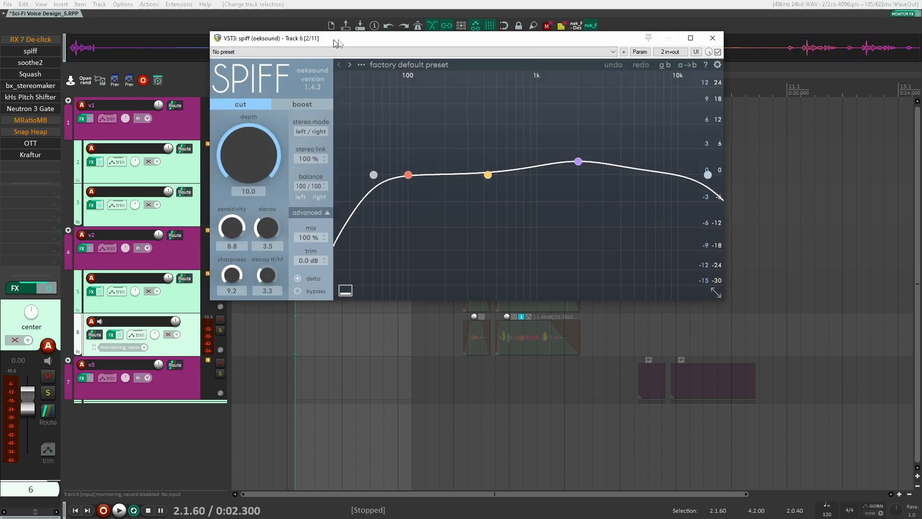
click(31, 63)
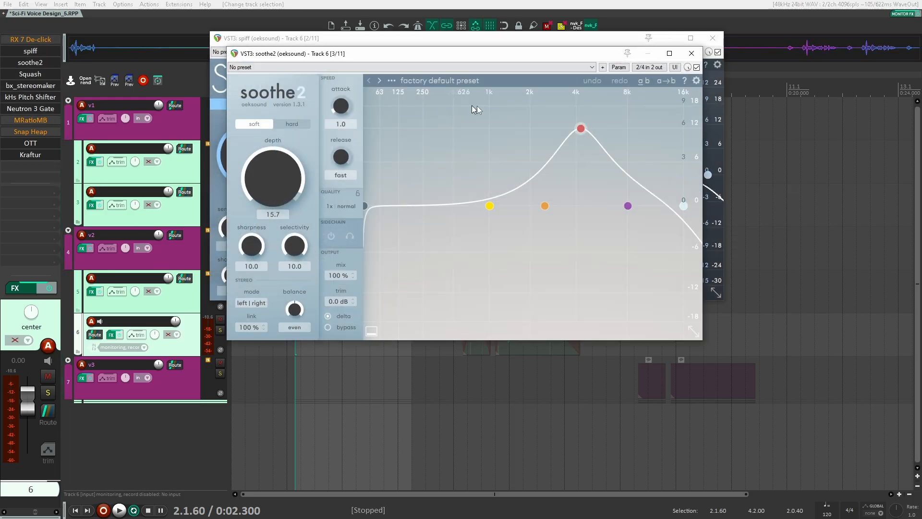
drag(477, 58, 647, 245)
drag(488, 43, 368, 32)
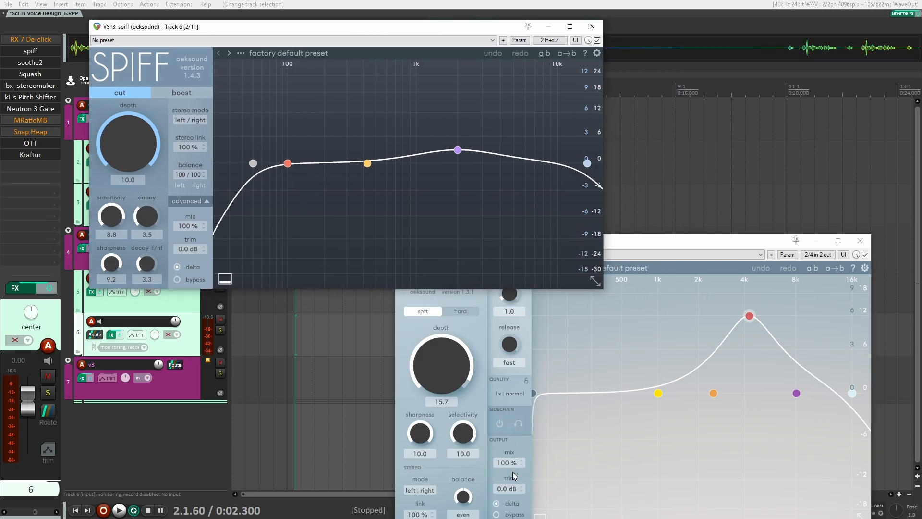
click(593, 29)
drag(725, 240, 609, 137)
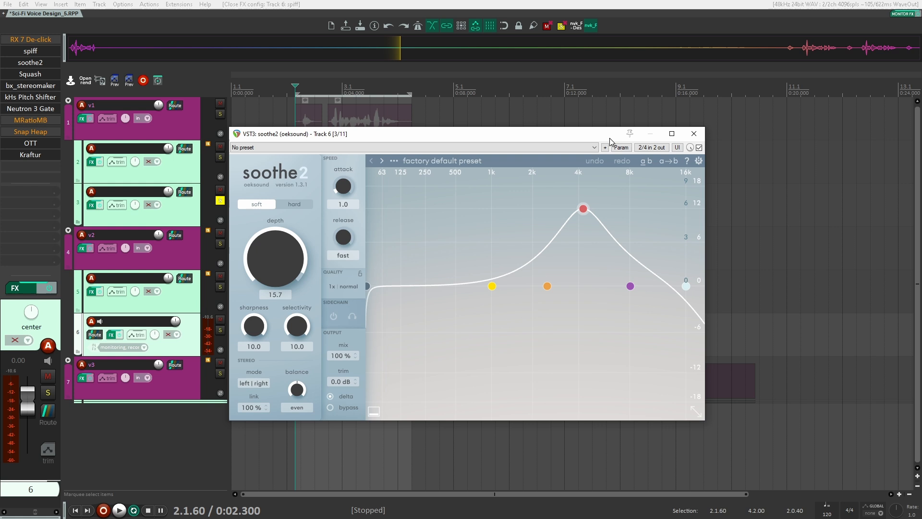
click(703, 134)
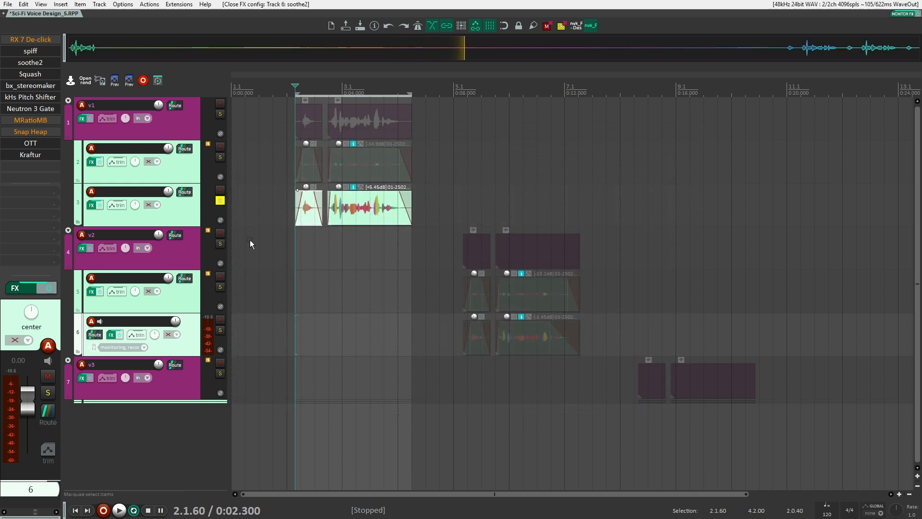
click(68, 230)
Examine the Argotlunar and MPhaser settings on track 9 inside the v3 folder, then collapse the folder again.
click(68, 277)
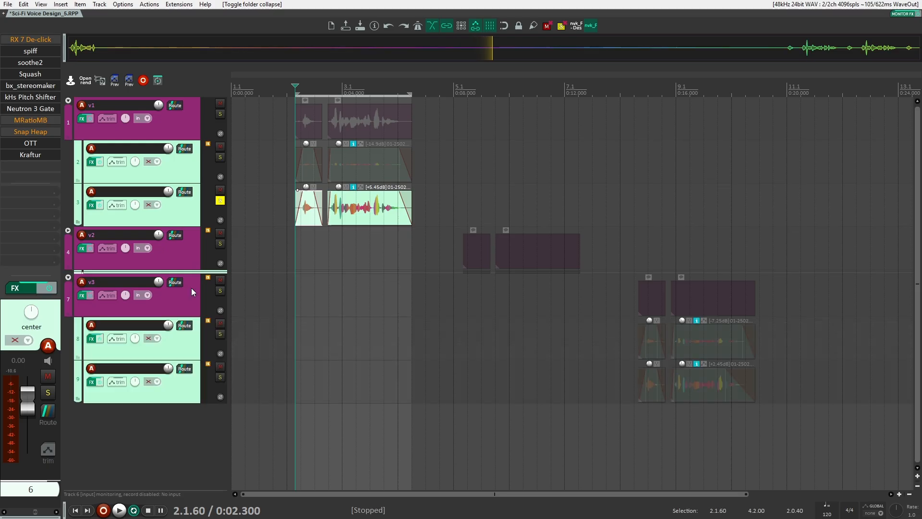
click(184, 389)
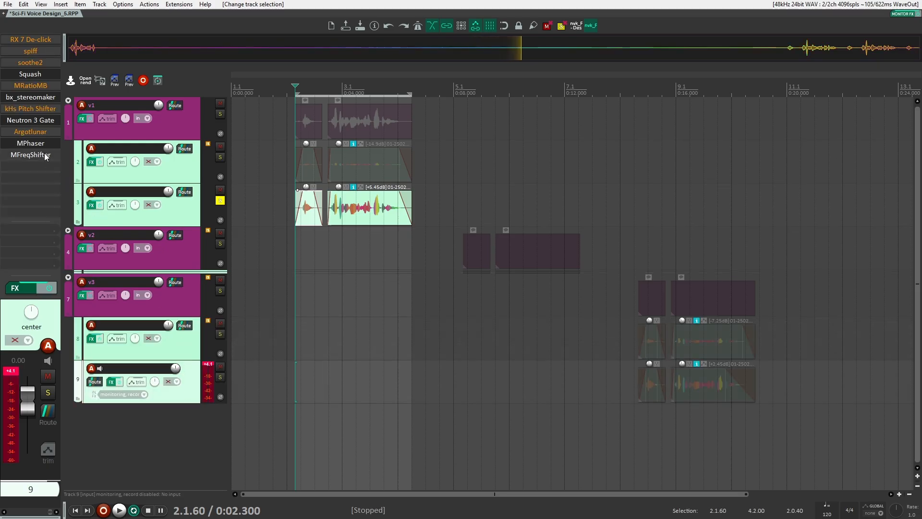
click(37, 132)
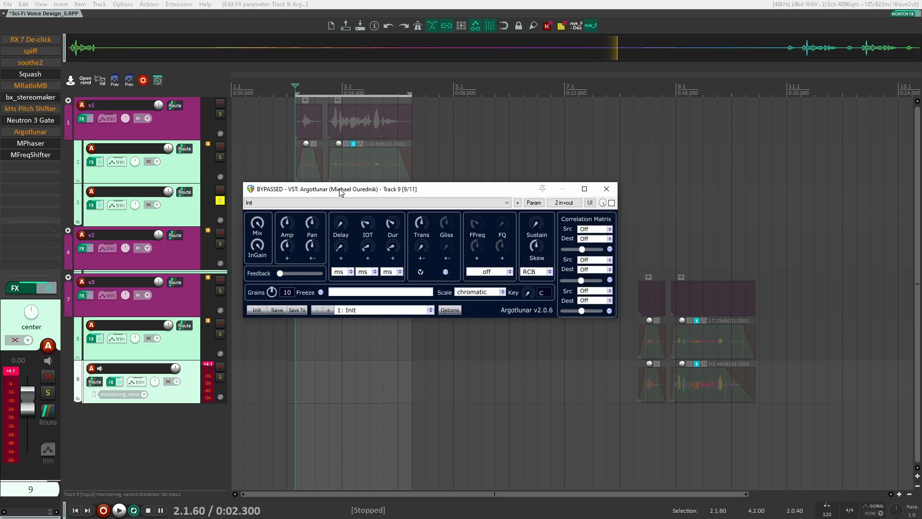
click(606, 188)
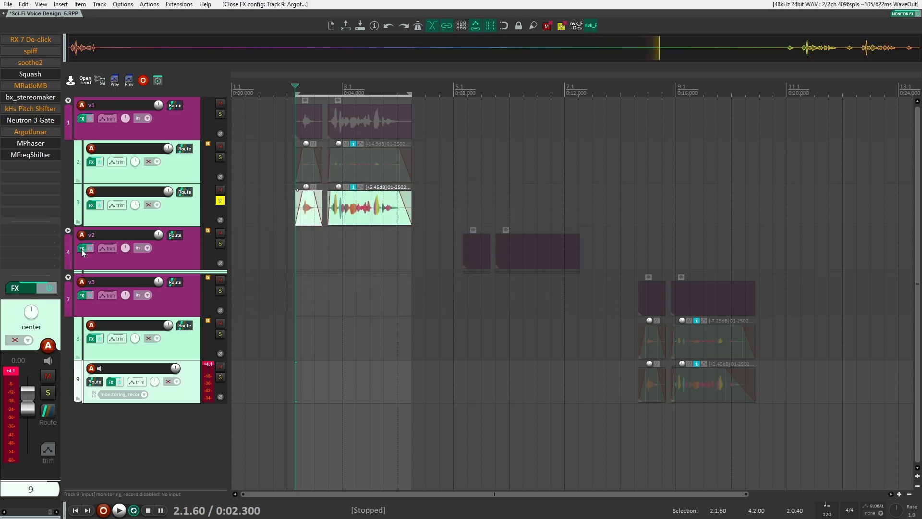
click(32, 142)
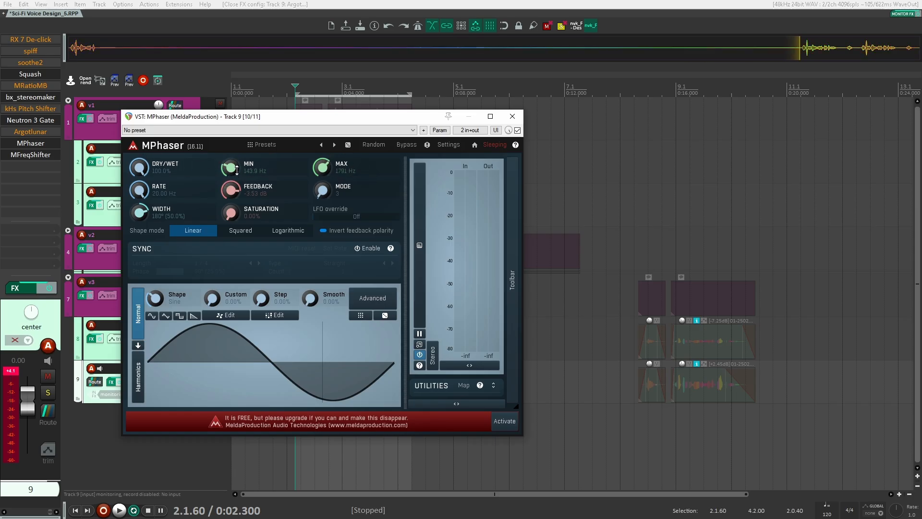
click(513, 116)
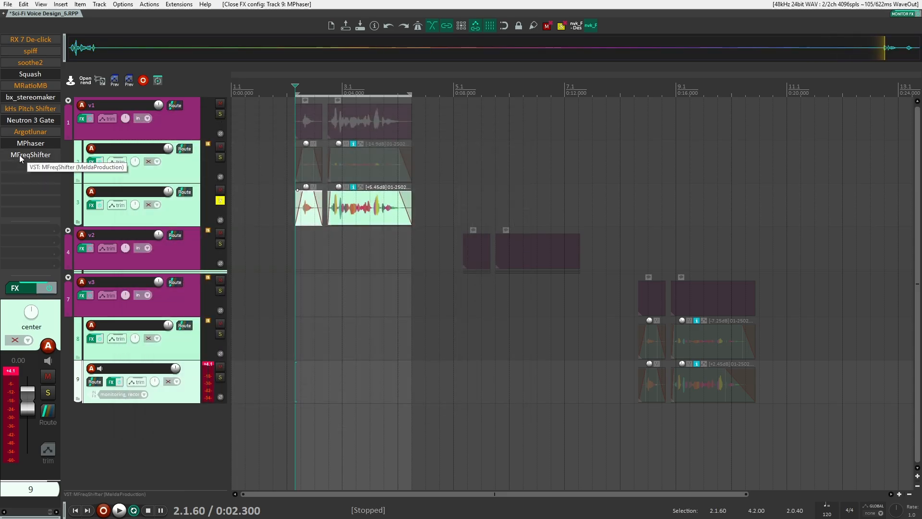
click(68, 278)
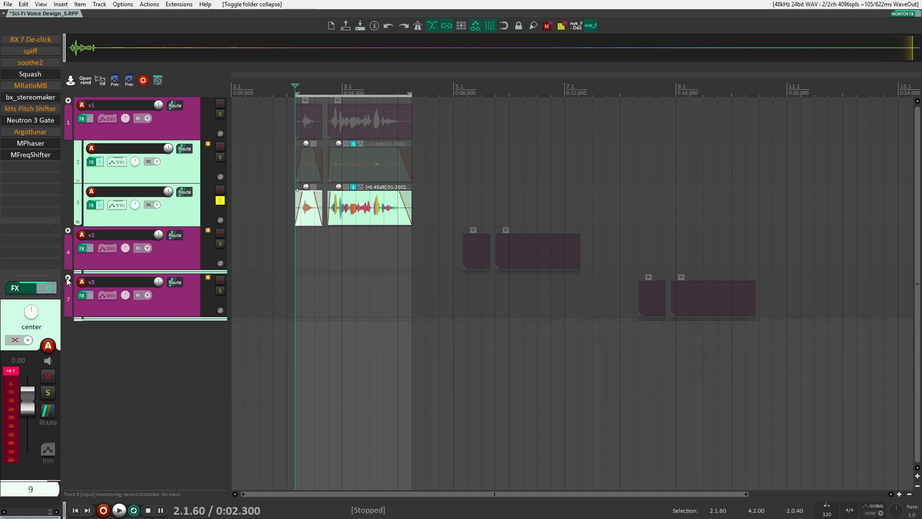
Return to track 3 and review its RX 7 De-click settings.
click(187, 214)
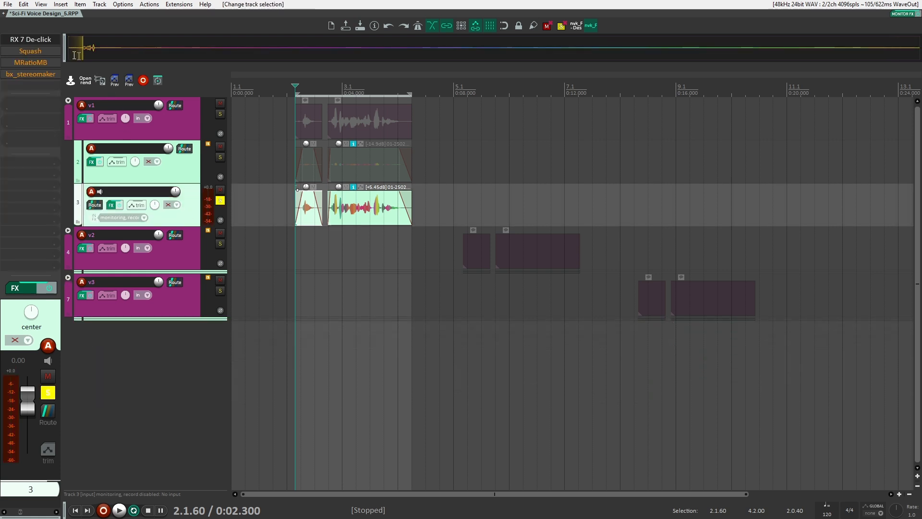
click(36, 39)
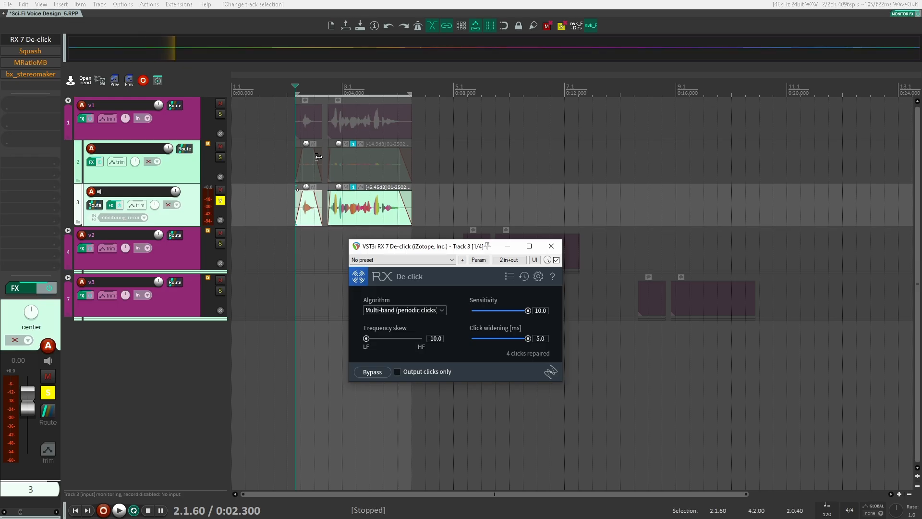
click(551, 247)
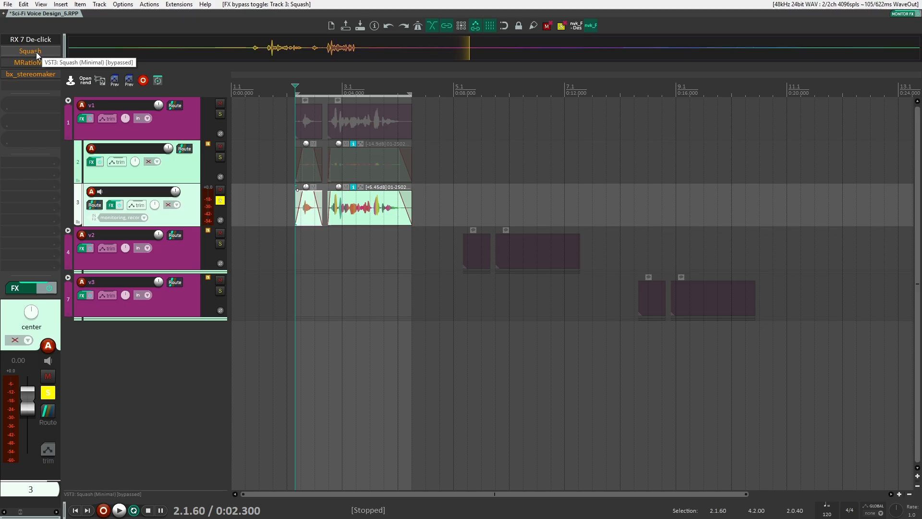
Enable Squash and MRatioMB in track 3's effects chain while the phrase plays.
click(30, 52)
key(space)
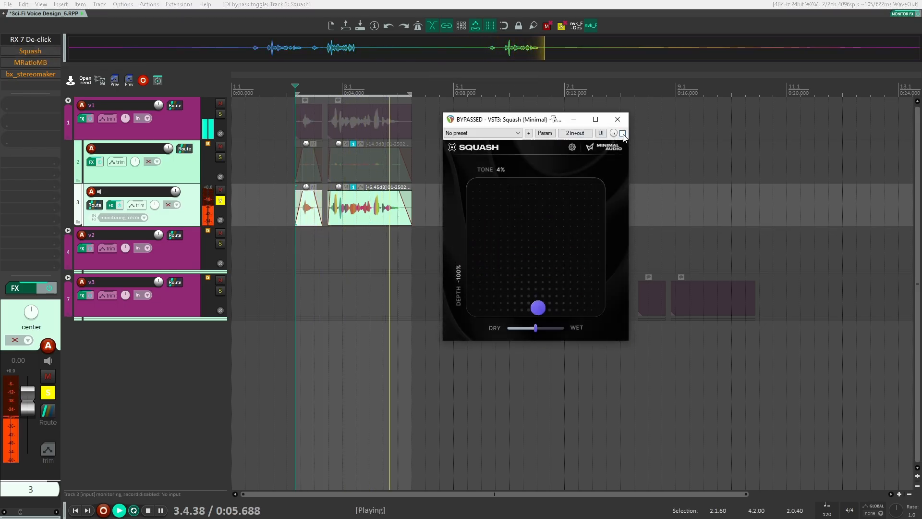
click(623, 133)
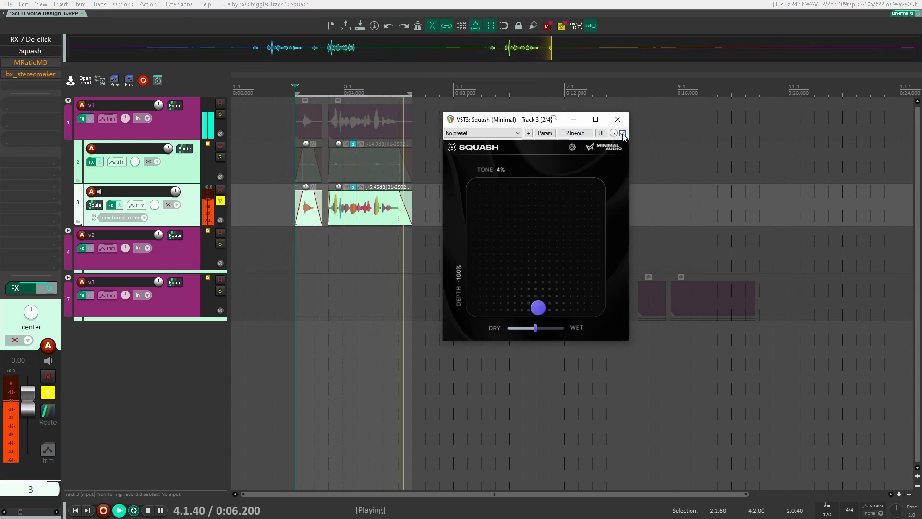
click(33, 64)
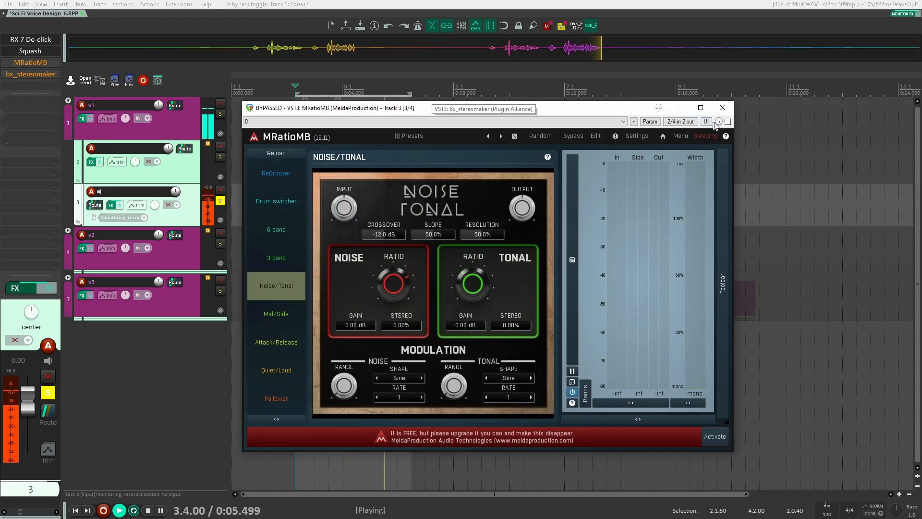
click(729, 122)
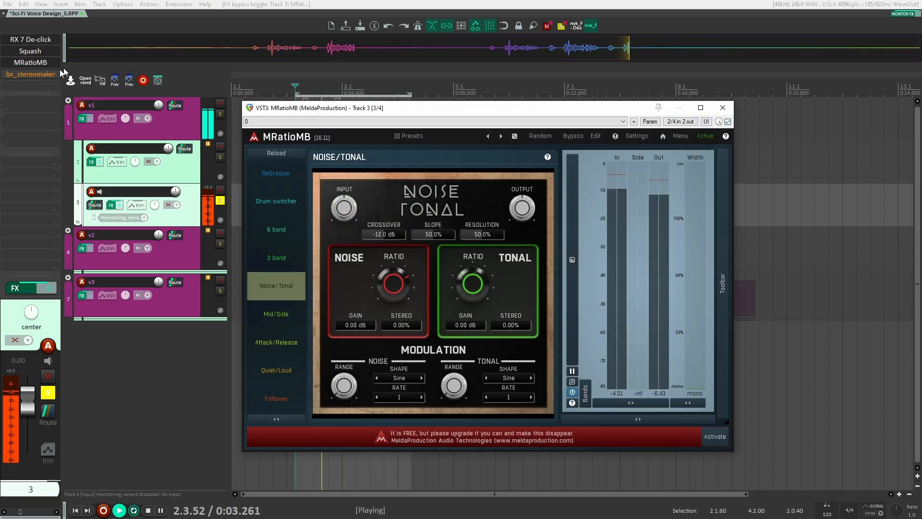
Enable bx_stereomaker on track 3 during playback, then close the plugin windows and stop playback.
click(28, 77)
click(348, 46)
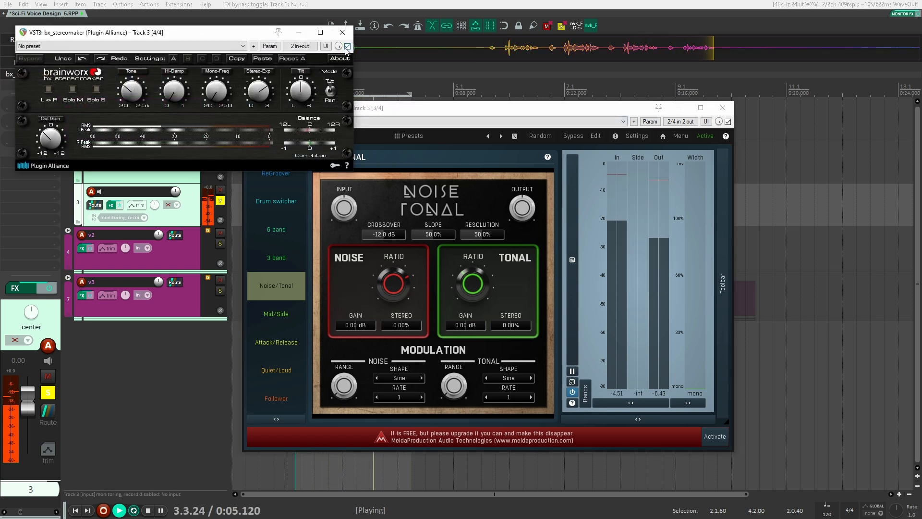
click(343, 32)
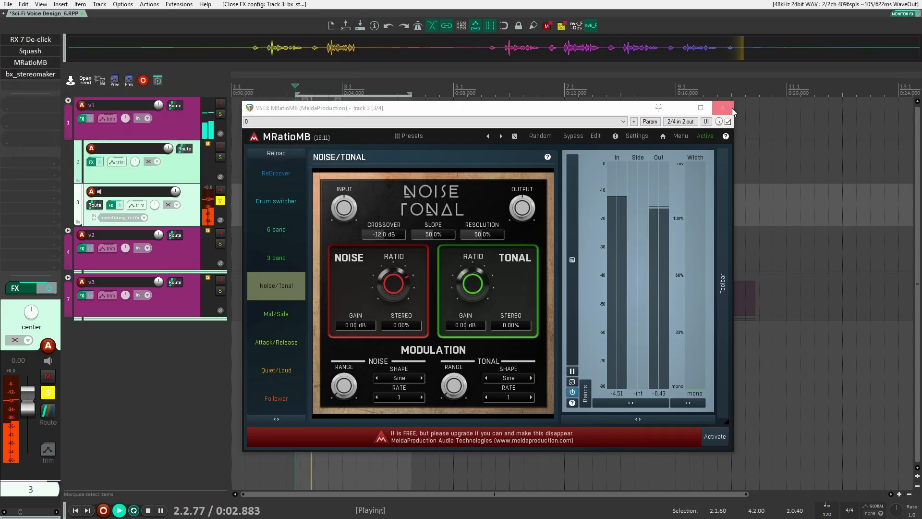
click(723, 107)
click(618, 119)
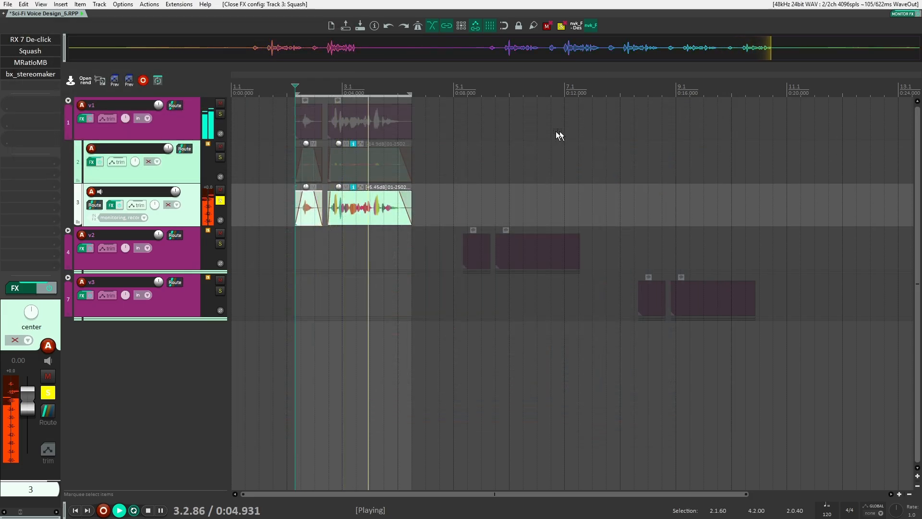
key(space)
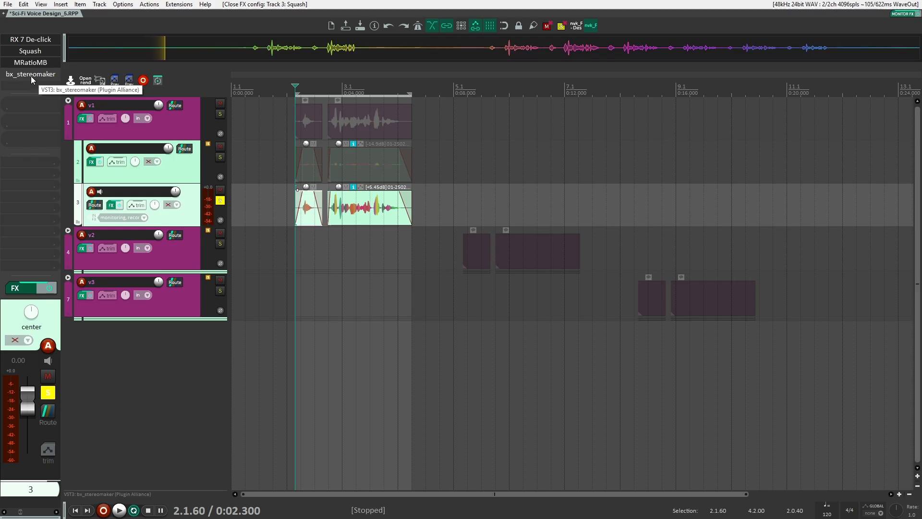
Toggle the bx_stereomaker bypass off and on, then inspect Squash and the MRatioMB noise ratio on track 3.
shift+click(29, 75)
shift+click(28, 74)
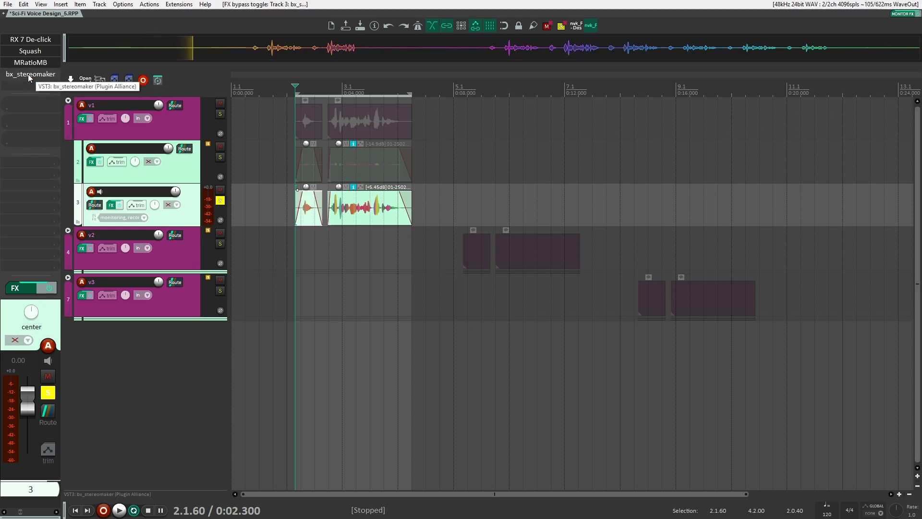
click(30, 52)
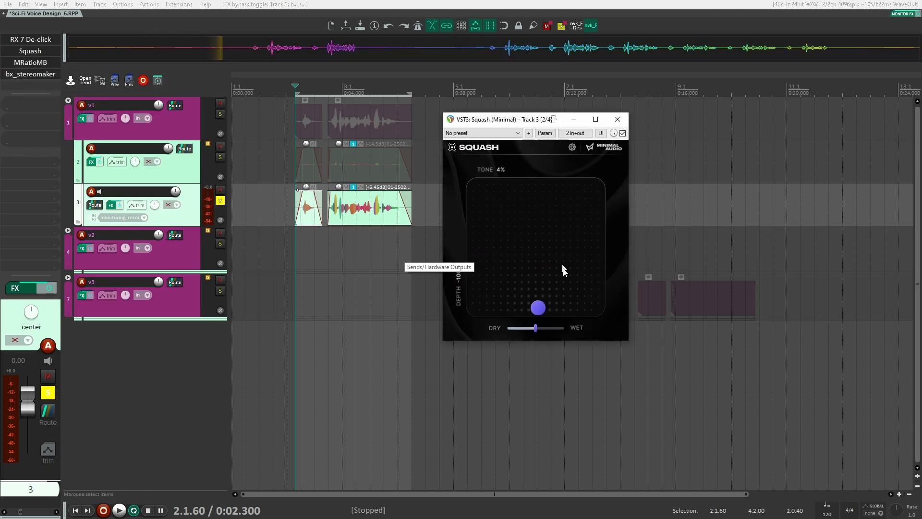
click(30, 63)
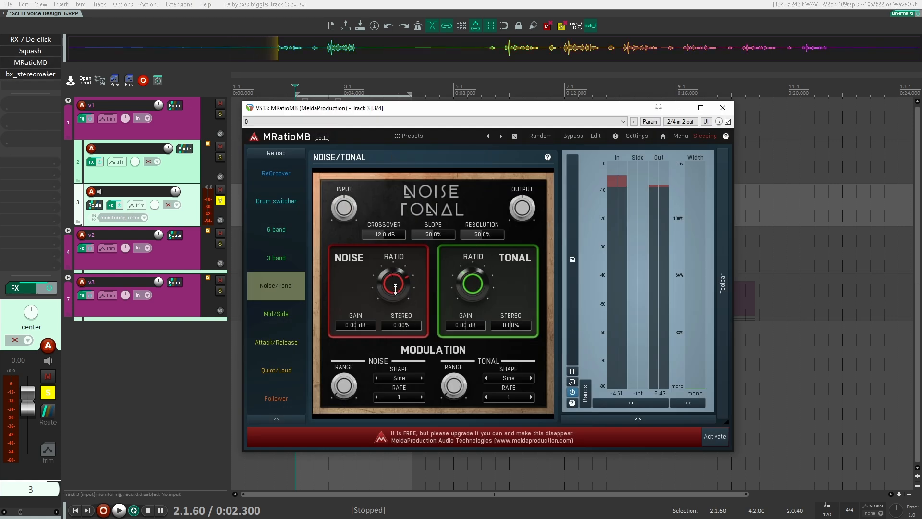
drag(406, 271, 396, 281)
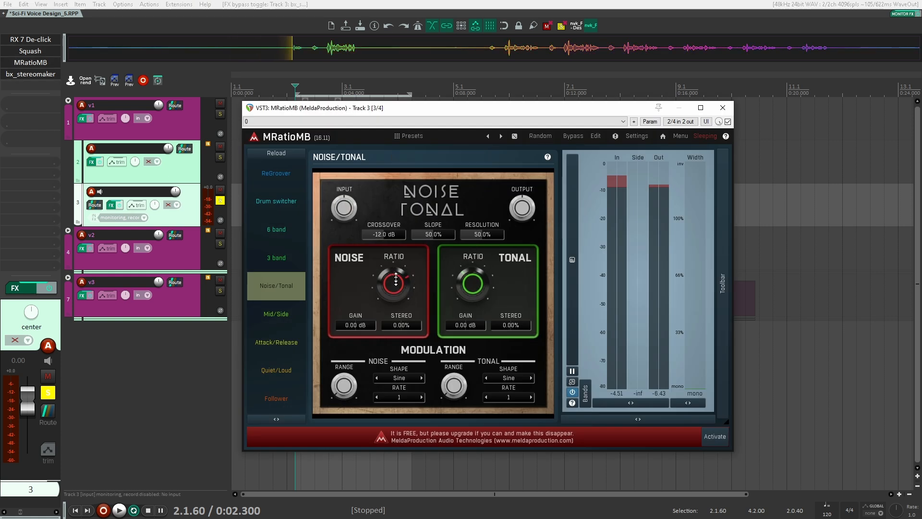
Close the open MRatioMB and Squash windows and take track 3 out of solo.
click(723, 108)
click(622, 119)
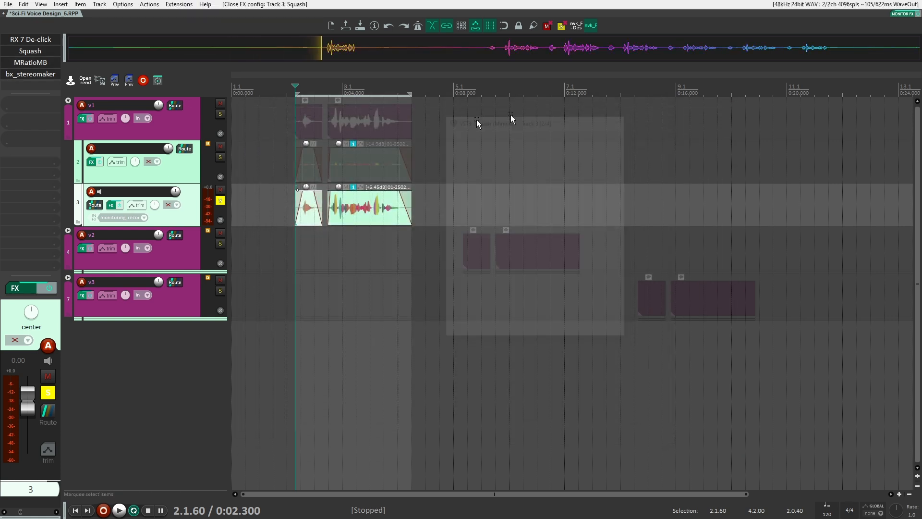
click(220, 201)
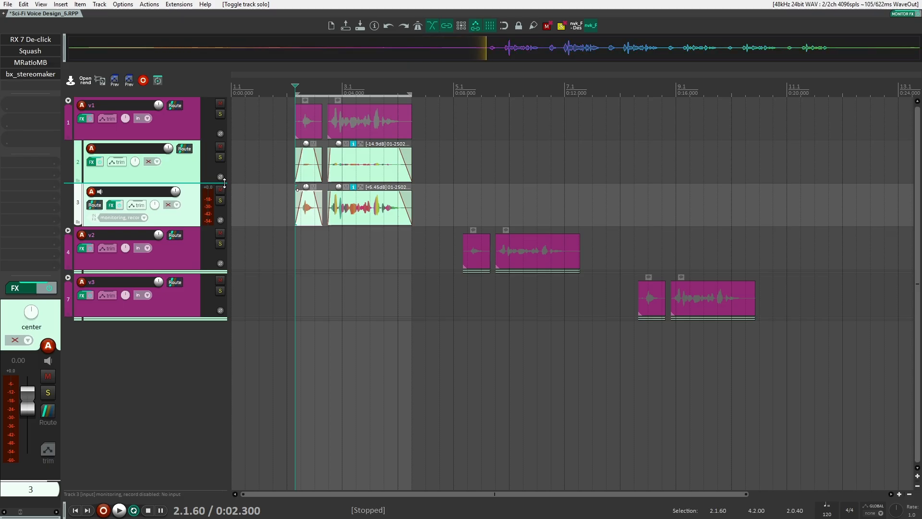
Place the edit cursor just before the voice clips and select the clips on track 3.
click(285, 163)
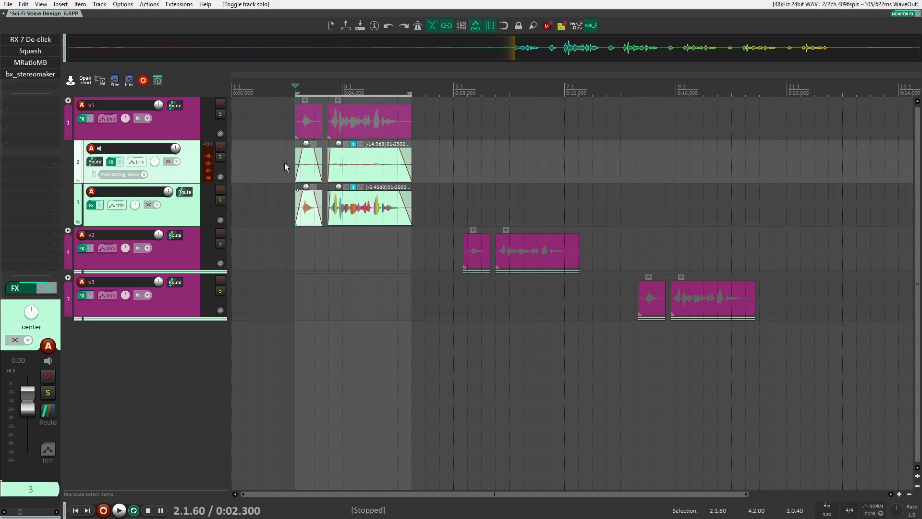
click(302, 167)
drag(261, 208, 360, 209)
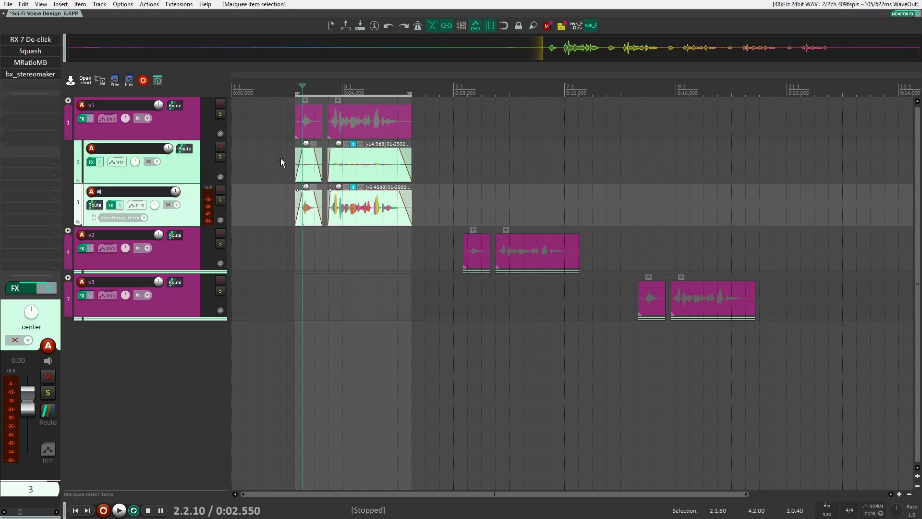
click(275, 199)
drag(260, 200, 344, 206)
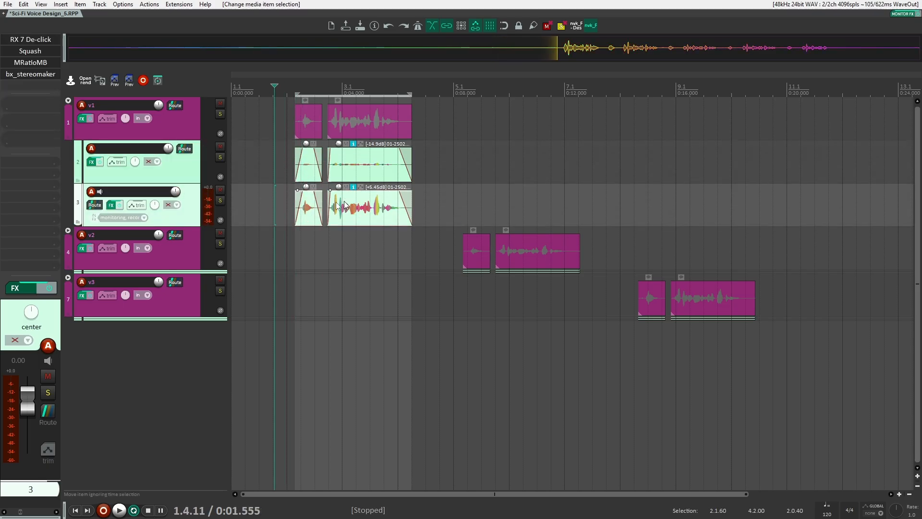
Solo track 2 and audition its phrase with all its effects still bypassed.
click(187, 170)
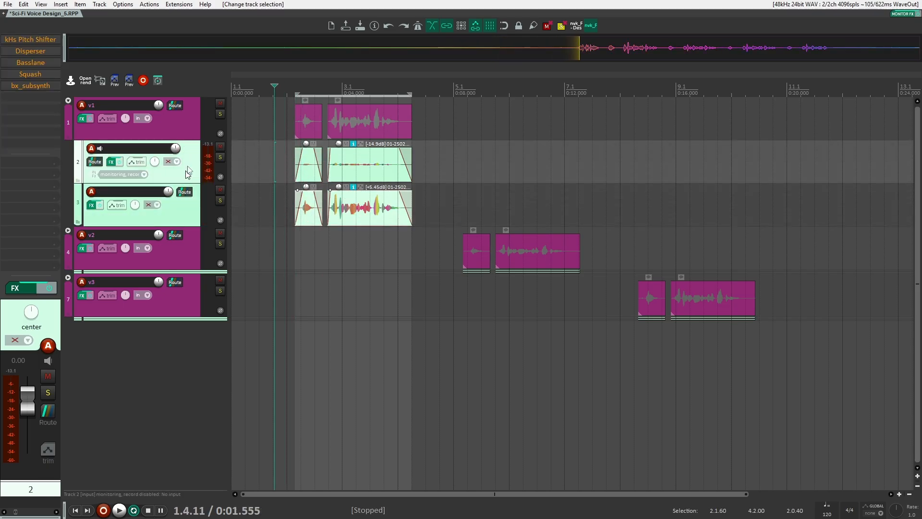
click(220, 157)
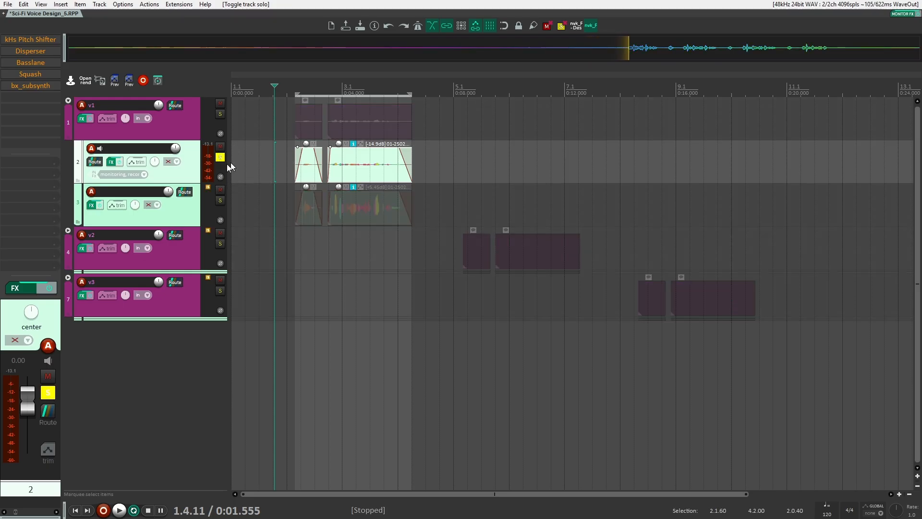
key(space)
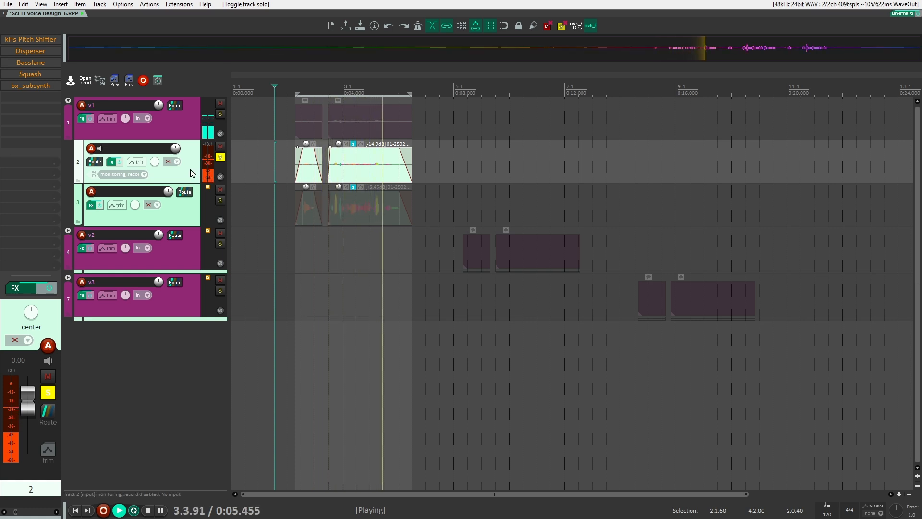
key(space)
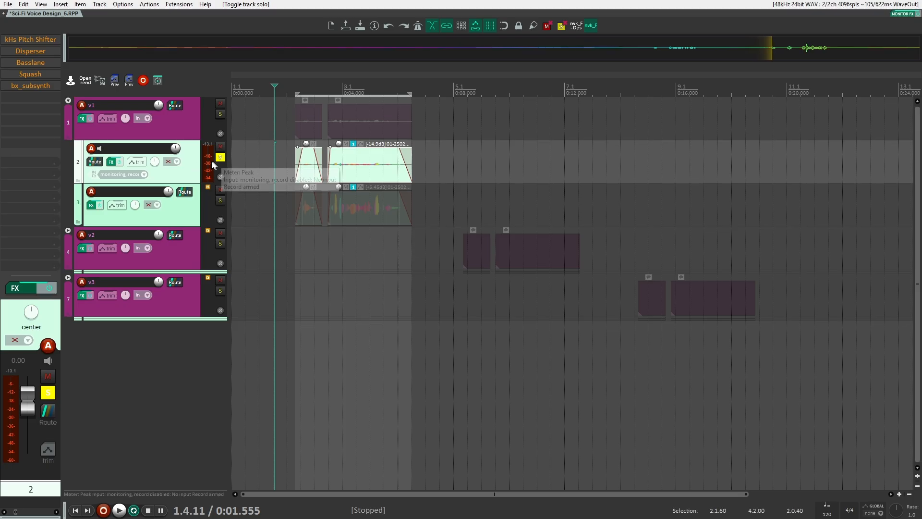
Select the clips on track 3, return to track 2 and inspect its kHs Pitch Shifter settings.
drag(276, 201, 417, 209)
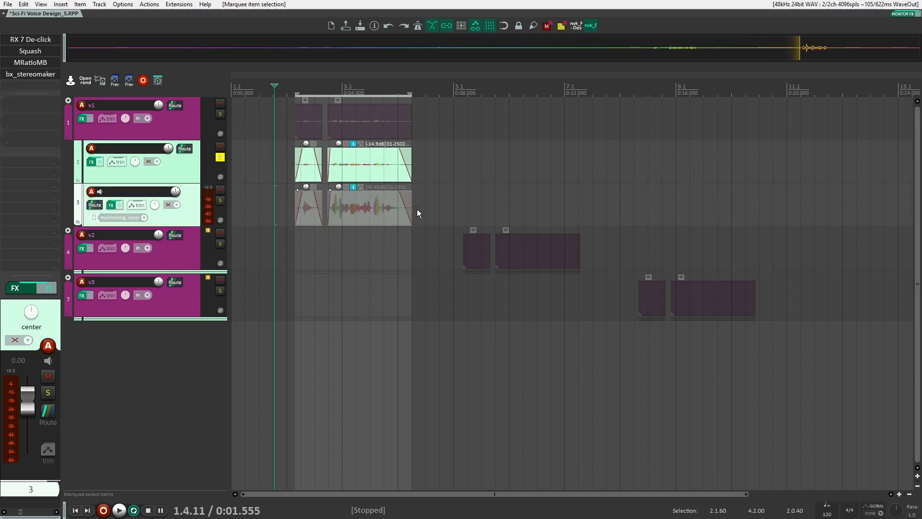
click(193, 177)
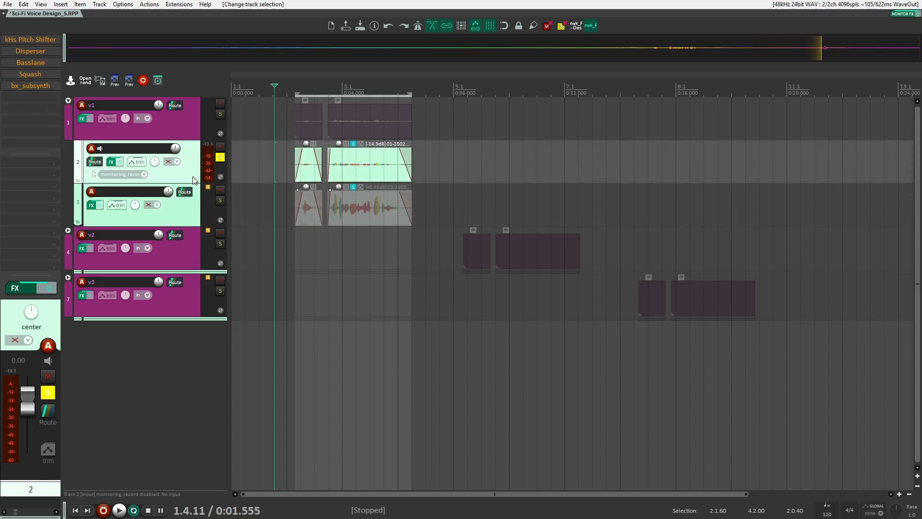
click(33, 40)
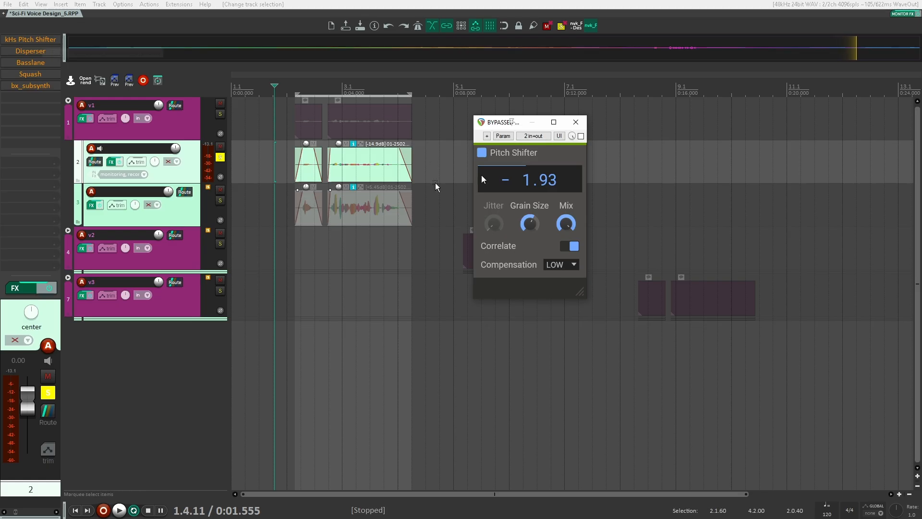
key(Escape)
Open track 2's effects chain and enable kHs Pitch Shifter while the phrase plays.
click(21, 288)
drag(335, 106, 539, 94)
click(440, 138)
key(space)
click(459, 138)
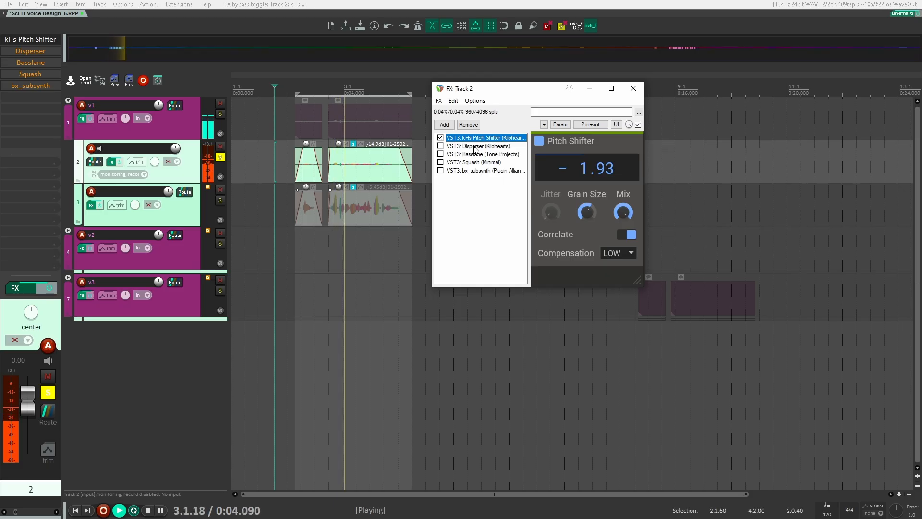
Enable Disperser and Basslane in track 2's effects chain during playback.
click(440, 147)
click(474, 146)
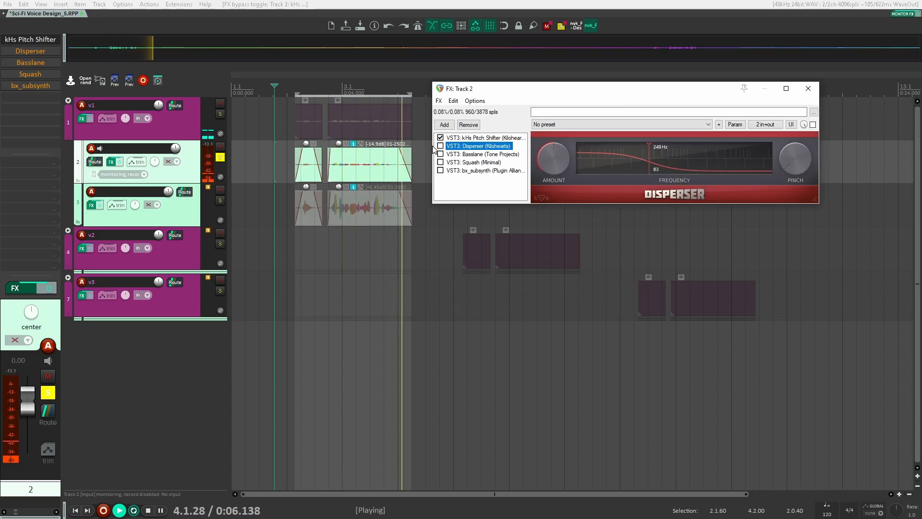
click(471, 155)
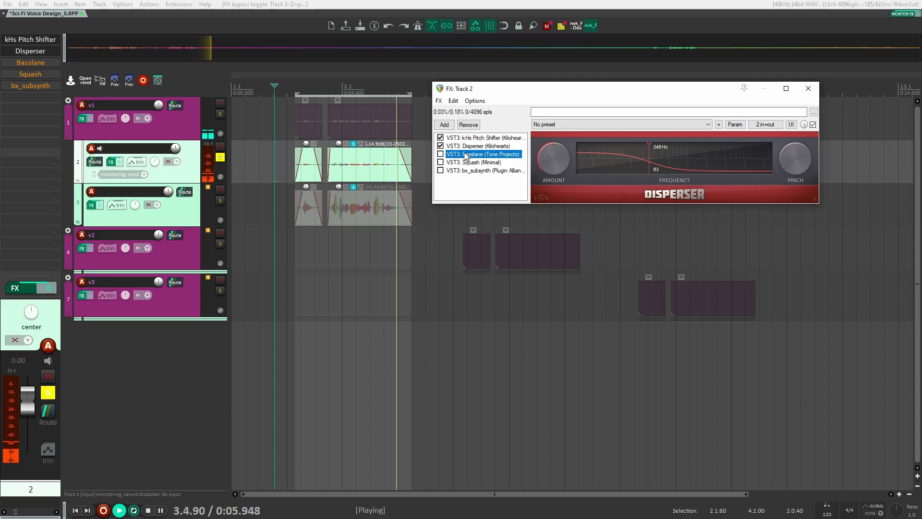
click(413, 154)
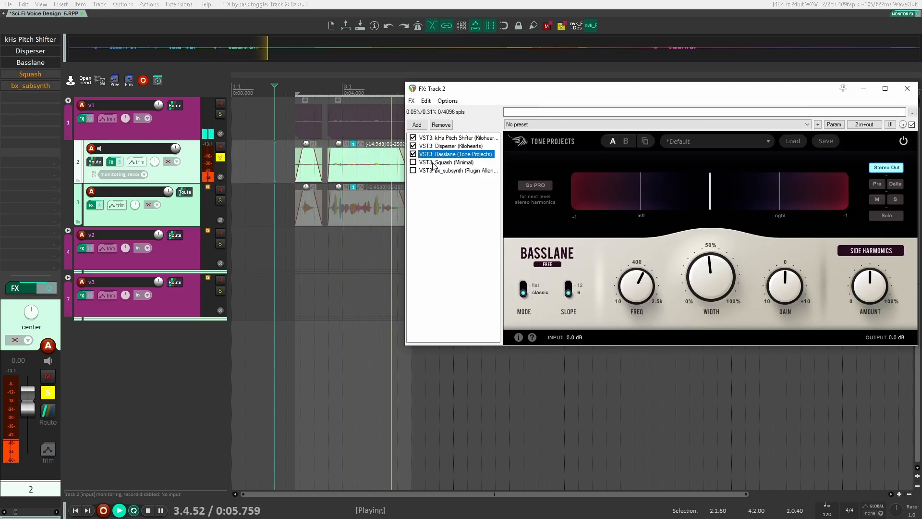
Enable Squash and bx_subsynth in track 2's effects chain during playback, then stop playing.
click(445, 162)
click(413, 162)
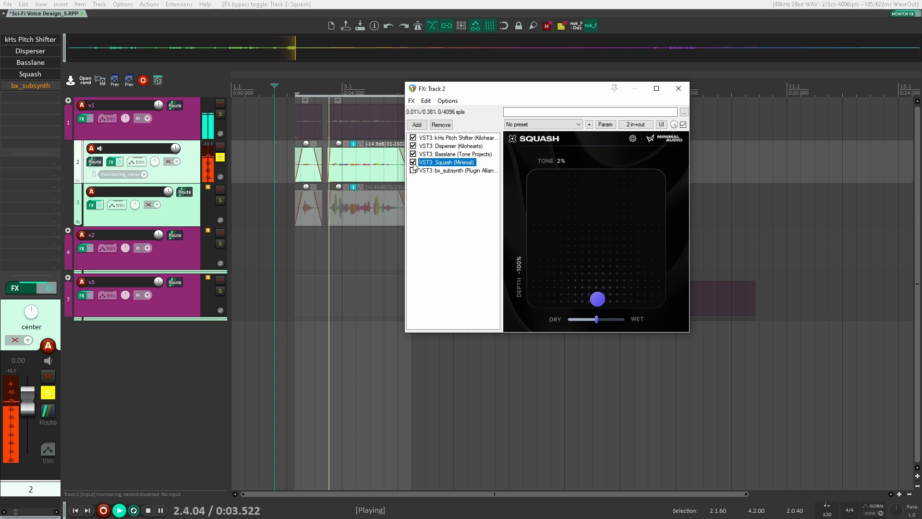
click(425, 170)
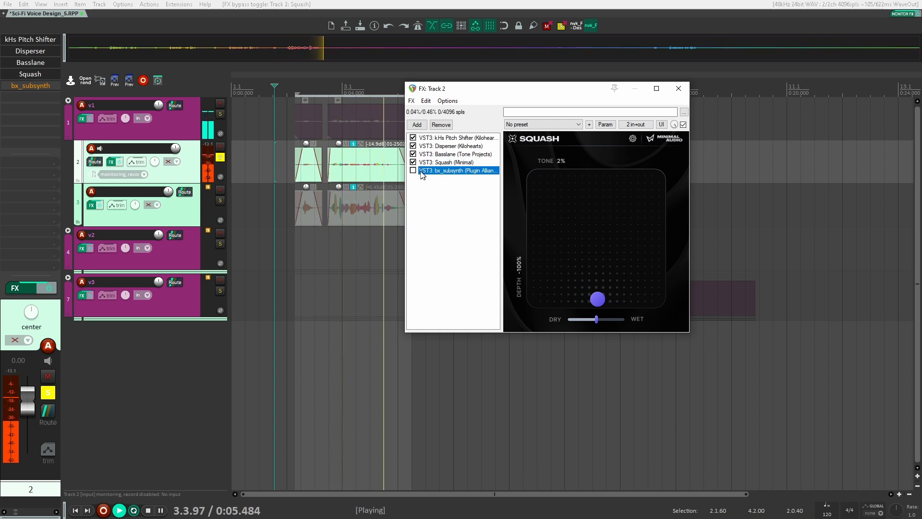
click(413, 170)
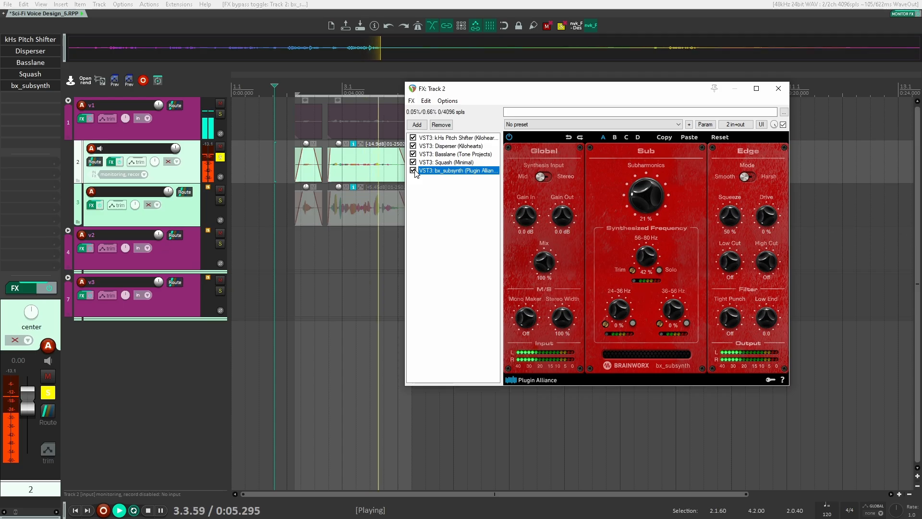
key(space)
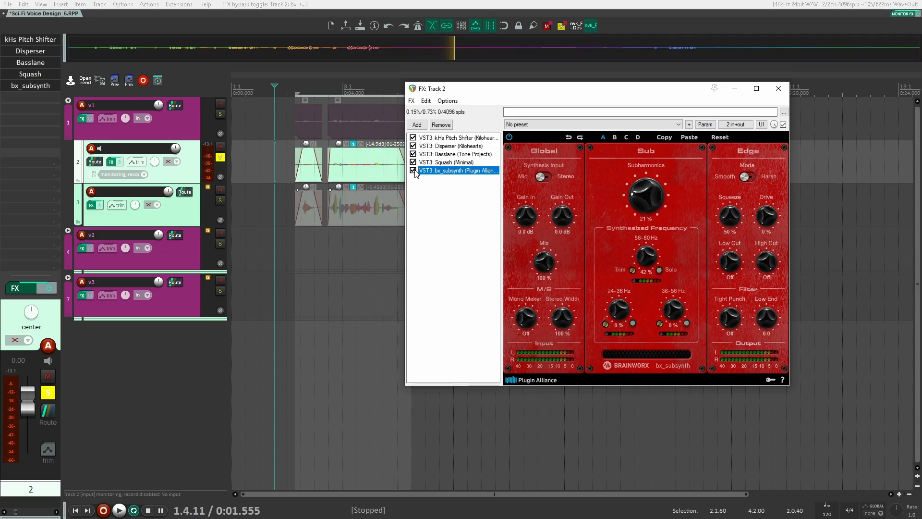
Close the effects chain, audition tracks 2 and 3 soloed together, then clear both solos.
click(777, 88)
click(220, 200)
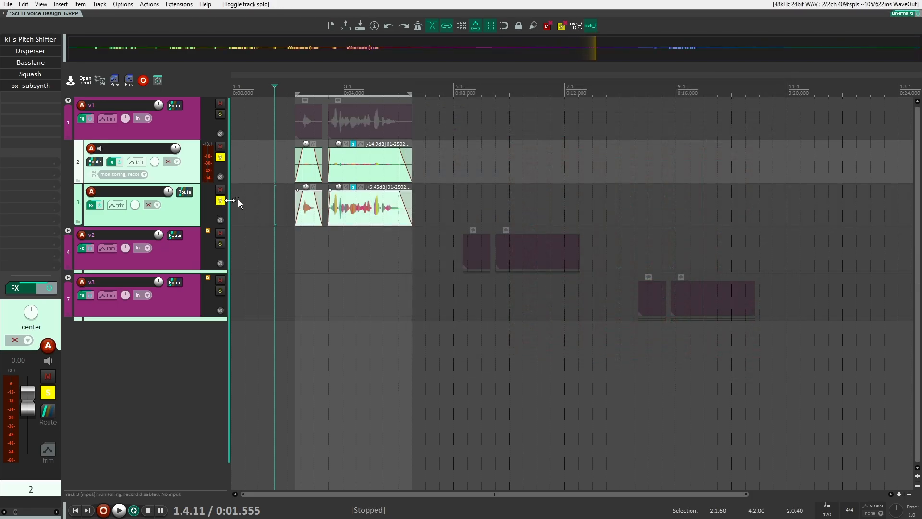
key(space)
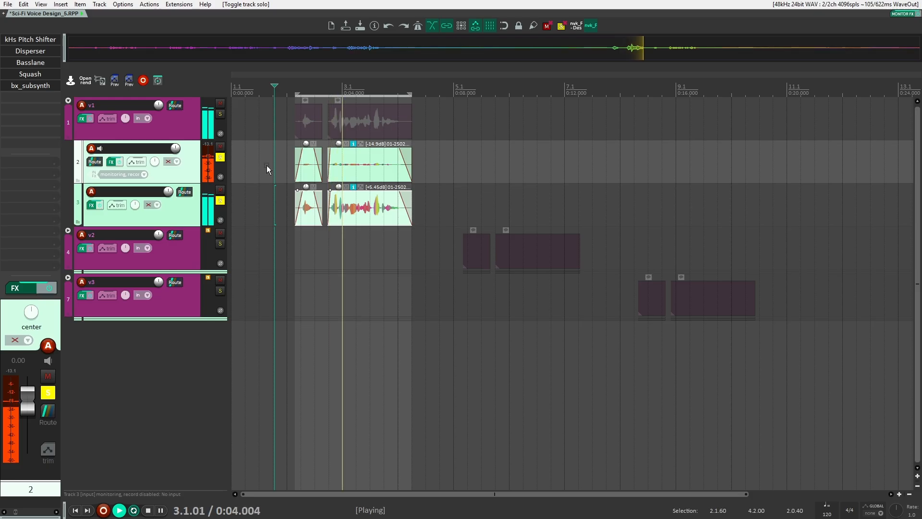
key(space)
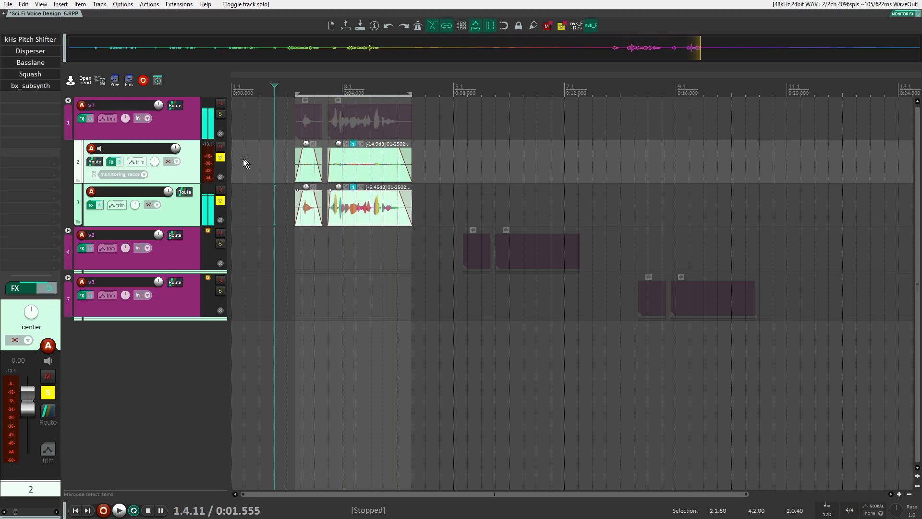
click(220, 158)
click(220, 200)
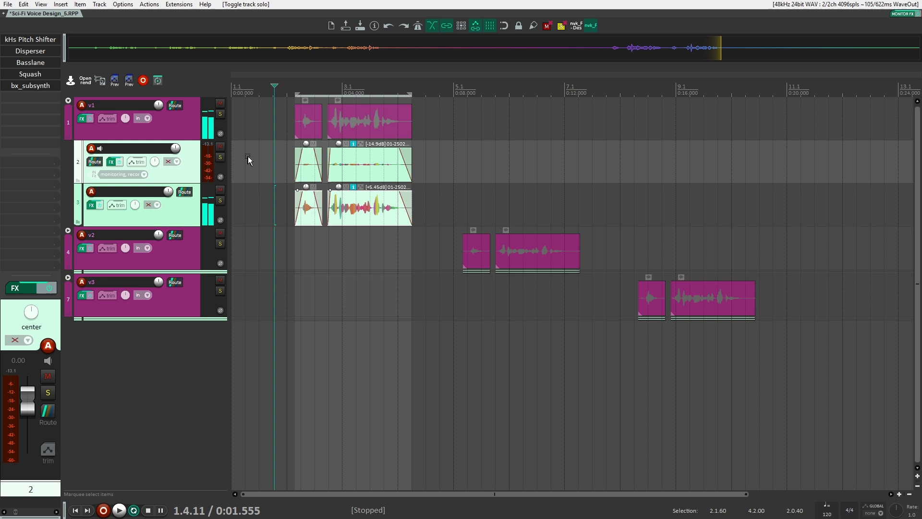
drag(284, 162, 417, 173)
click(438, 203)
drag(438, 203, 356, 170)
click(276, 153)
click(281, 159)
Open the v1 folder track's effects chain and enable MPhaser while the combined layers play.
click(197, 124)
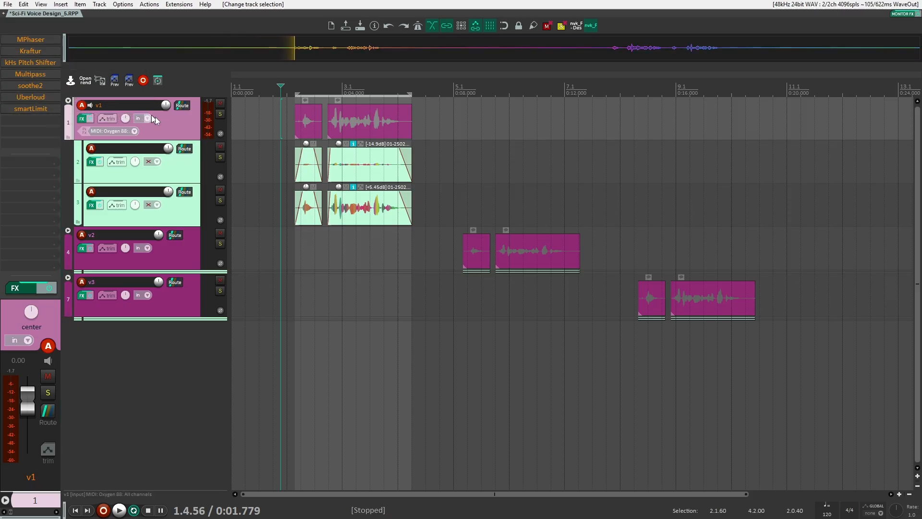
double_click(48, 43)
key(space)
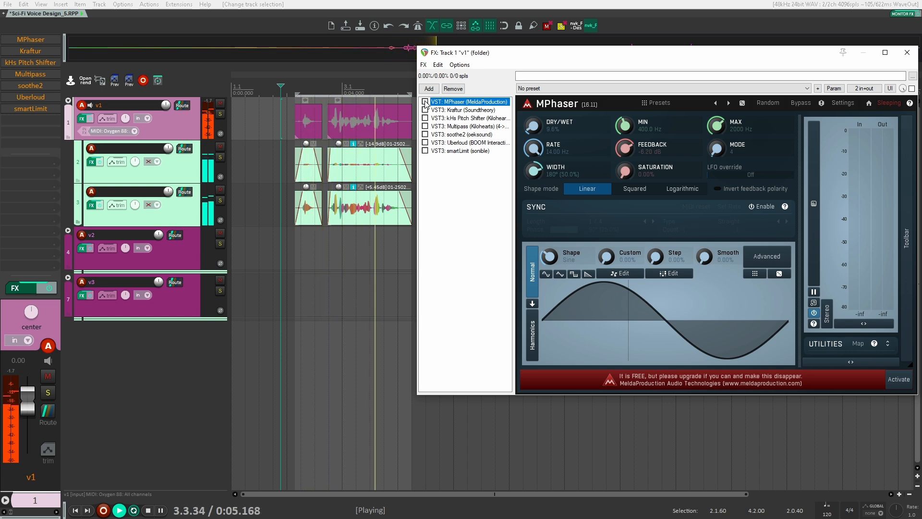
click(425, 102)
click(425, 102)
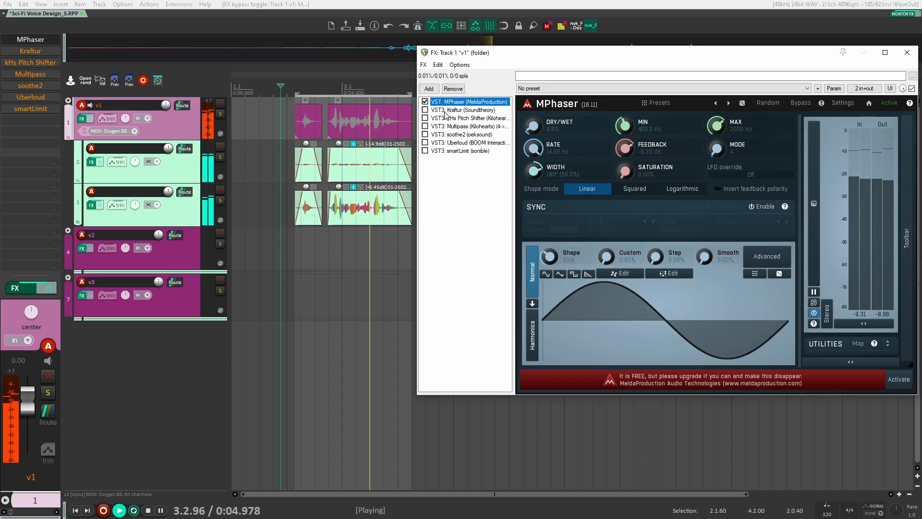
Enable Kraftur and kHs Pitch Shifter on the v1 folder track, showing their settings, and reposition the effects window.
click(445, 110)
click(175, 109)
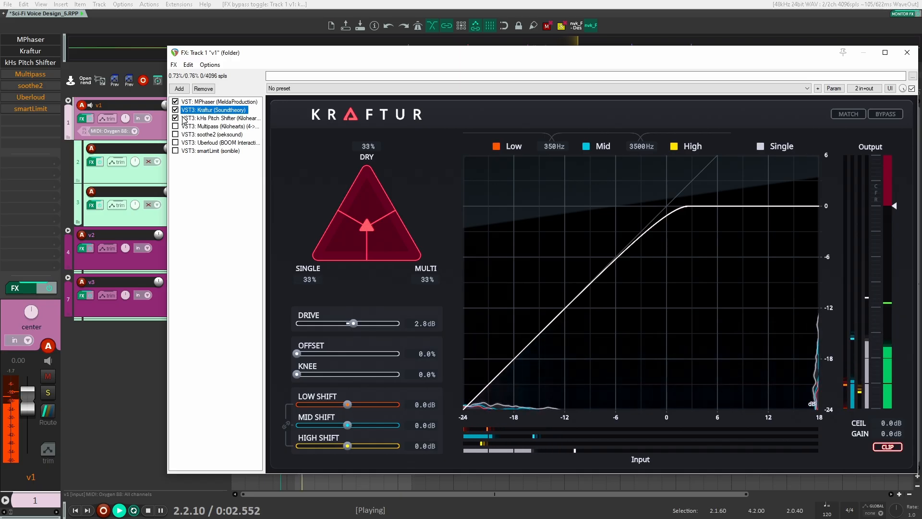
click(175, 117)
click(202, 118)
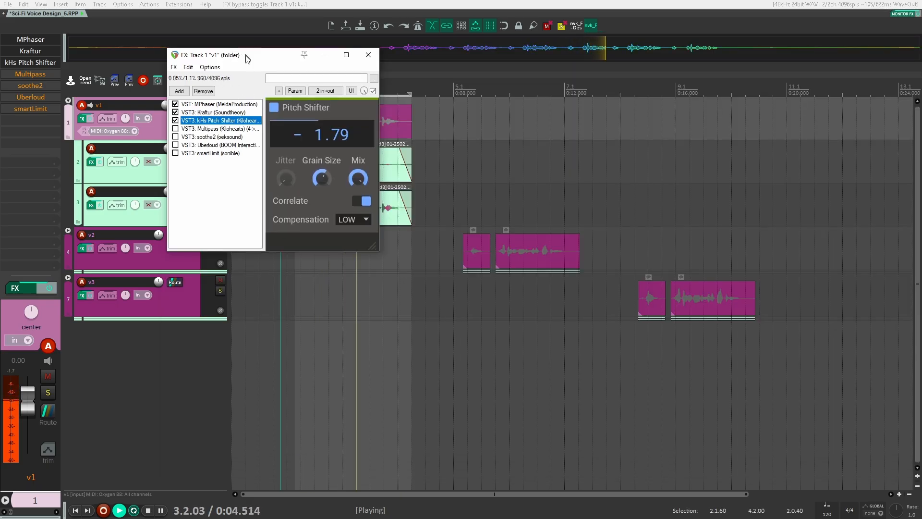
drag(240, 52, 472, 56)
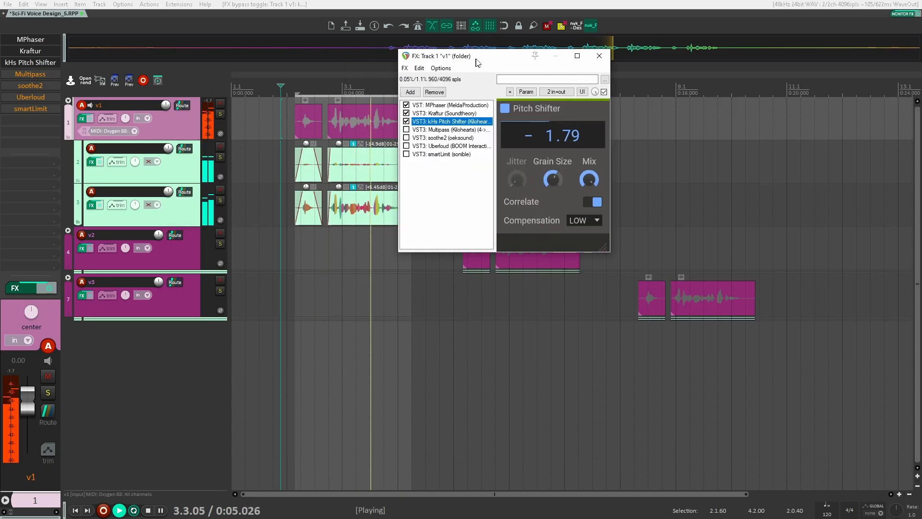
Enable Multipass, soothe2 and Uberloud on the v1 folder track during playback, showing each plugin's settings.
click(407, 129)
click(427, 129)
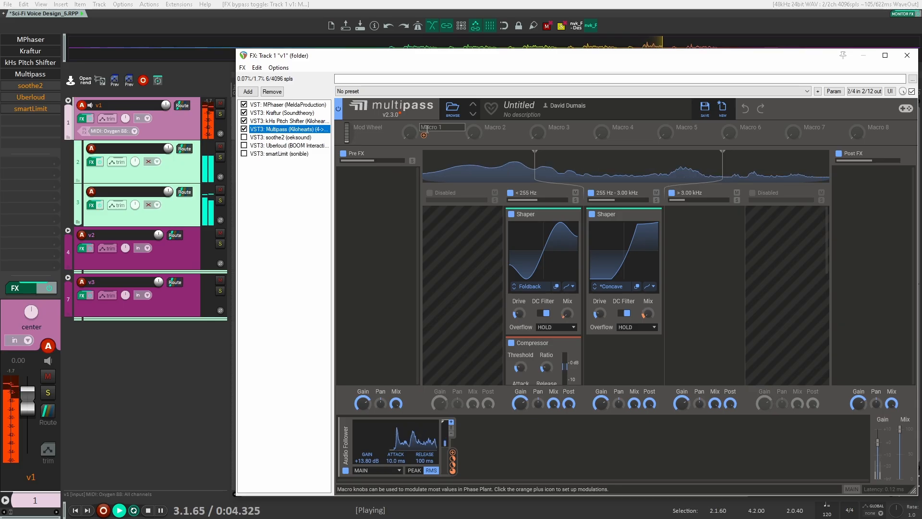
click(244, 137)
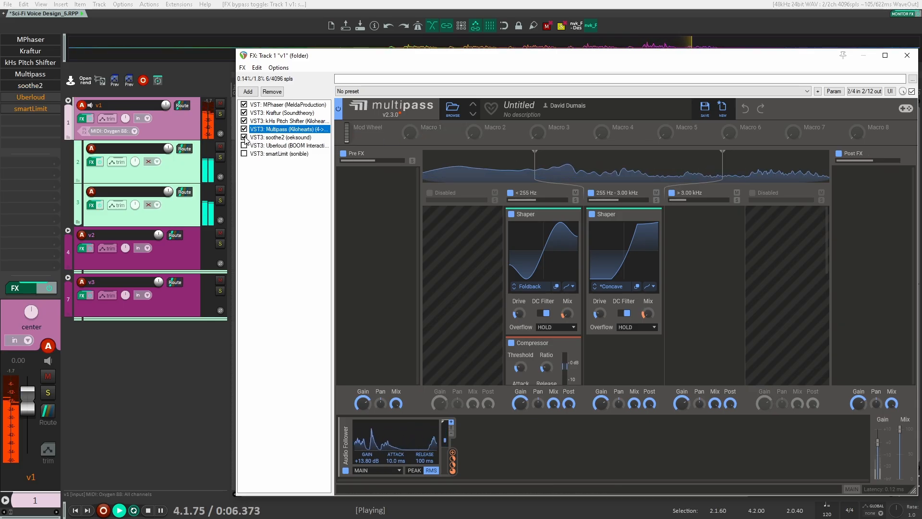
click(267, 138)
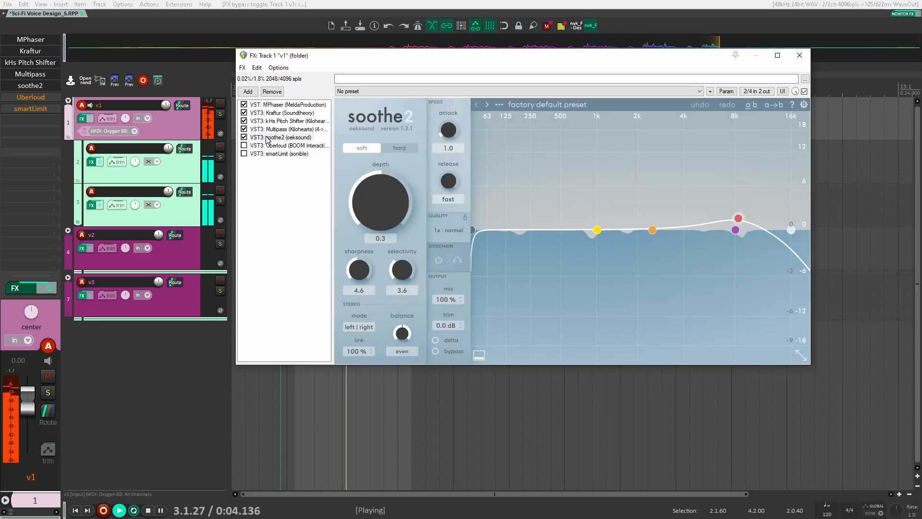
click(244, 145)
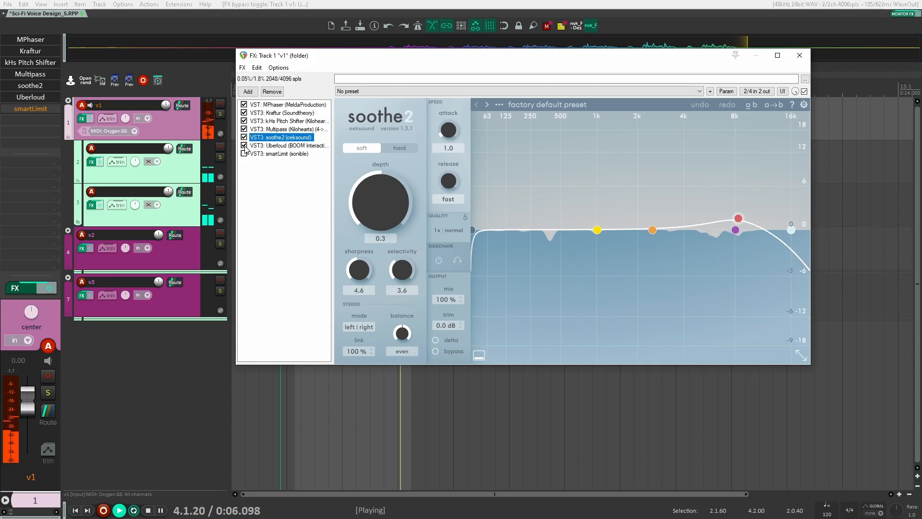
click(265, 145)
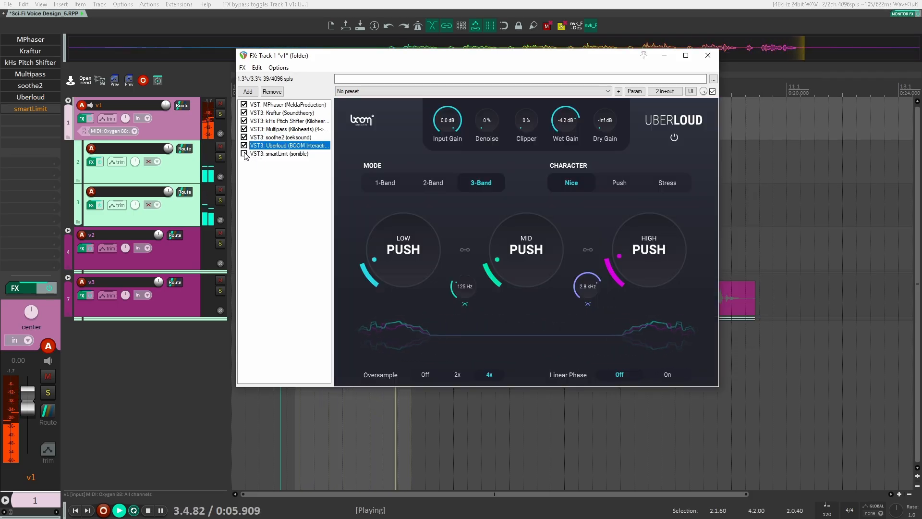
Enable smartLimit on the v1 folder track, show its settings, and close the effects chain after stopping playback.
click(245, 154)
click(261, 154)
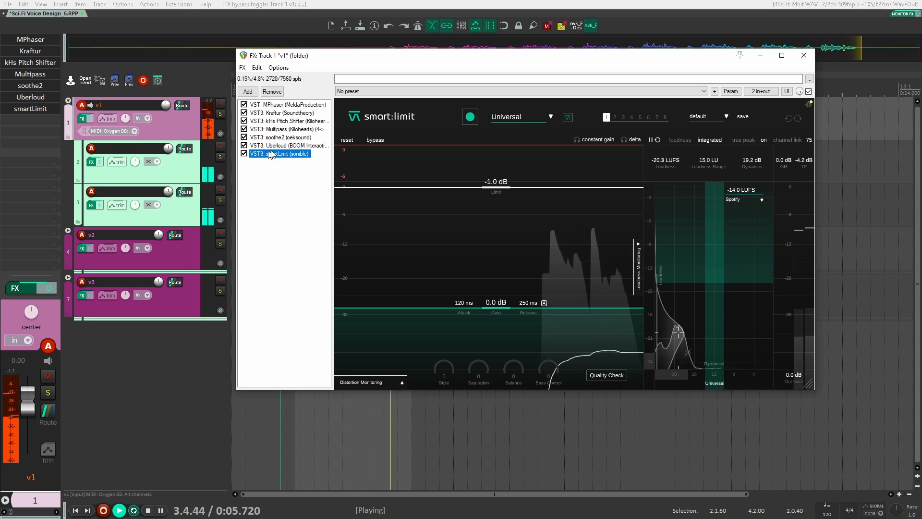
key(space)
click(805, 55)
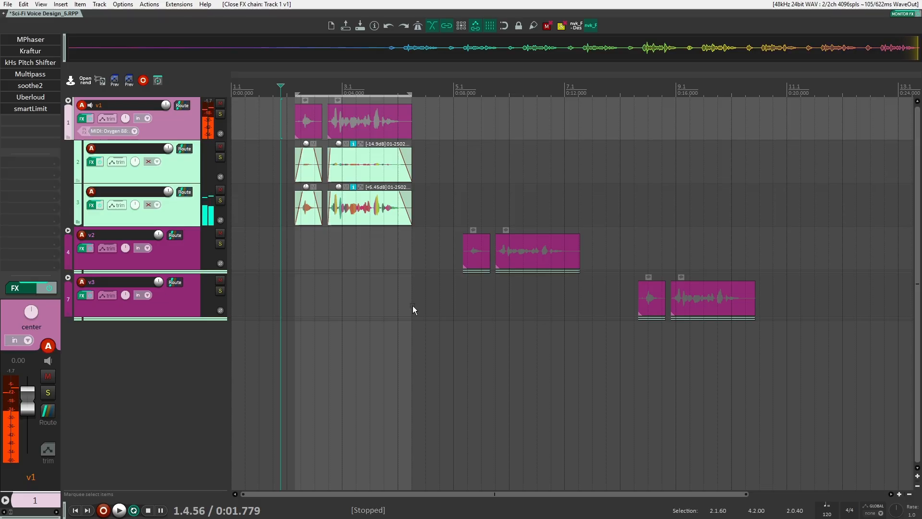
Reselect the v1 folder track and examine the Kraftur and smartLimit settings in floating windows, closing smartLimit.
click(287, 166)
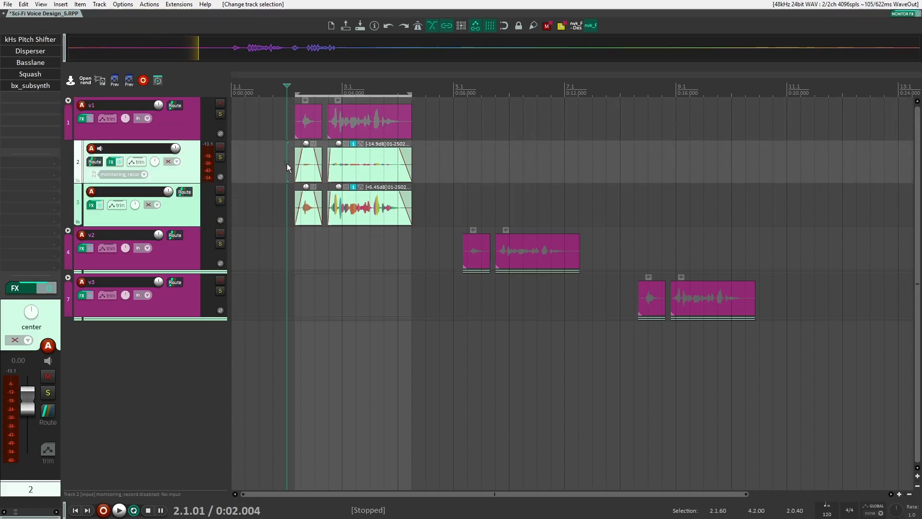
click(194, 121)
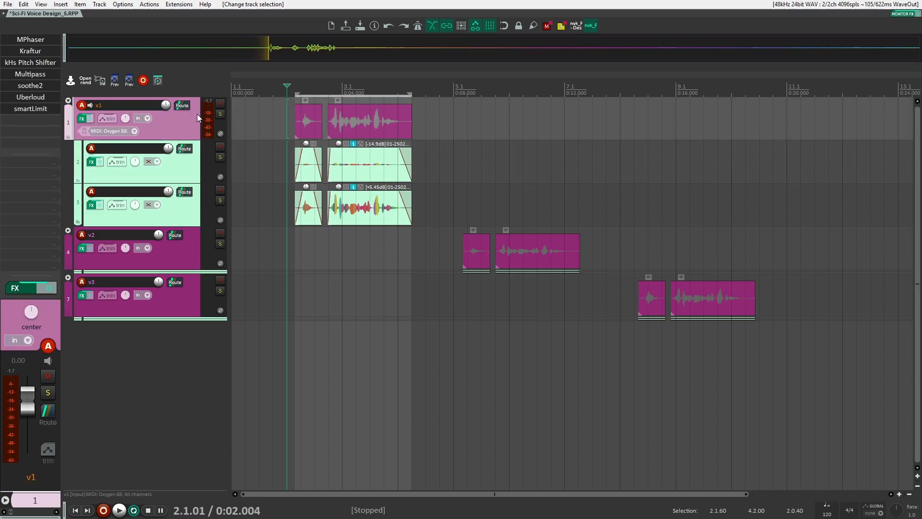
click(23, 51)
drag(72, 32, 231, 30)
click(30, 109)
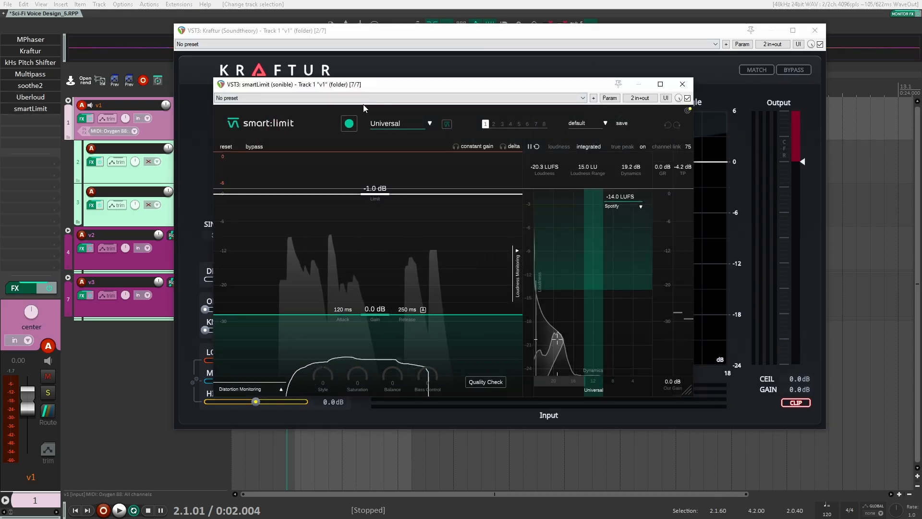
click(682, 84)
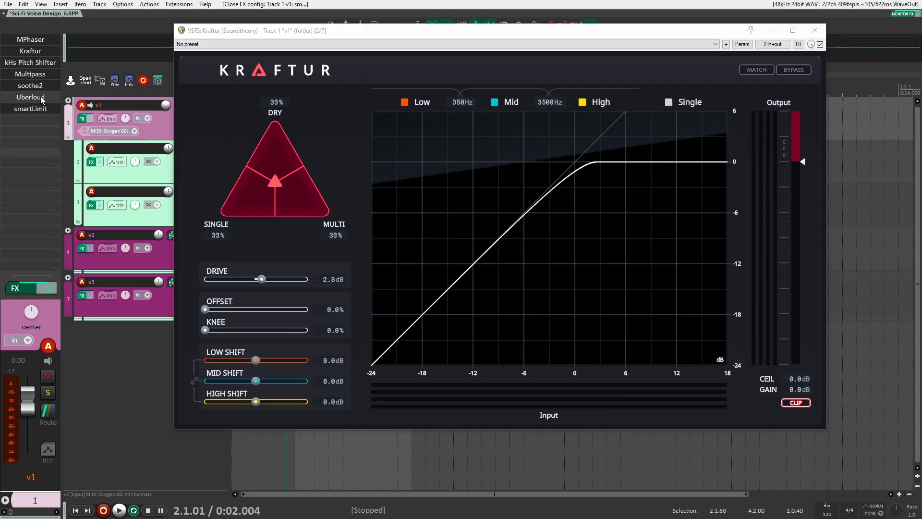
Examine the Uberloud and soothe2 settings on the v1 folder track, closing each window and the Kraftur window.
drag(427, 517, 499, 99)
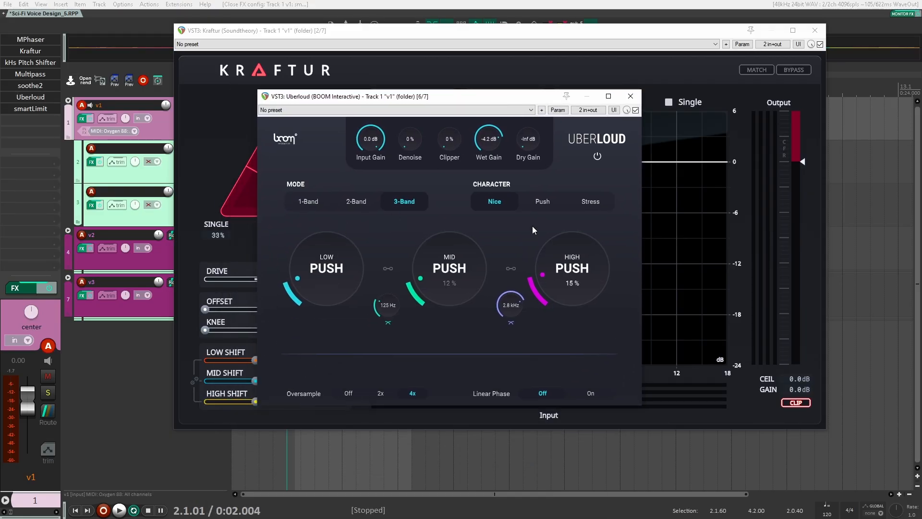
key(Escape)
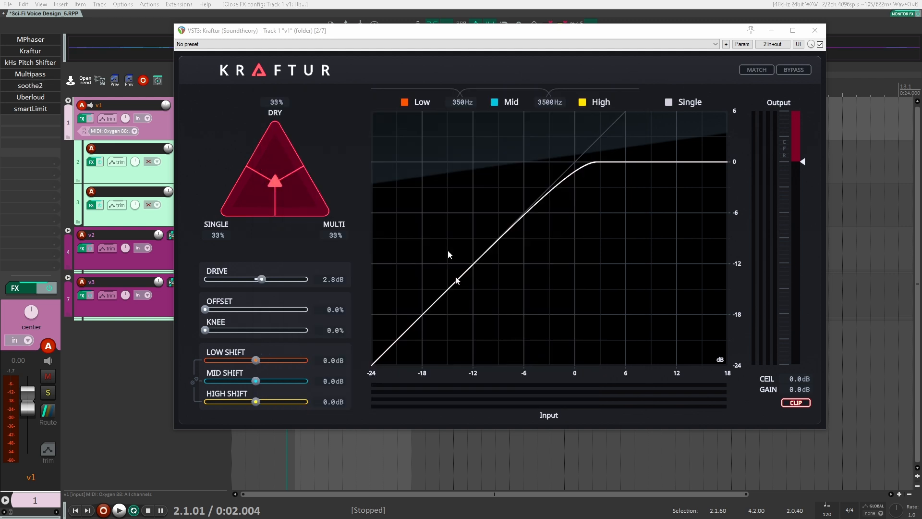
drag(427, 517, 476, 142)
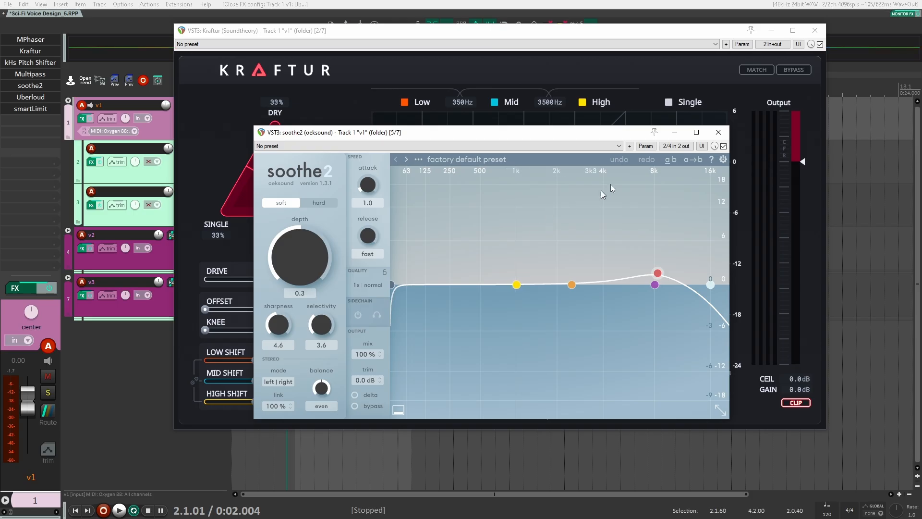
click(718, 133)
click(30, 51)
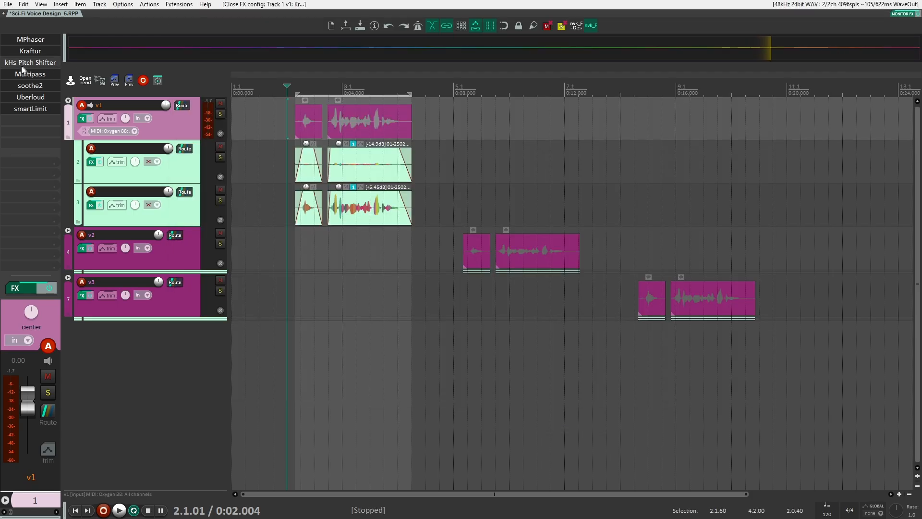
Open Multipass on the v1 folder track beside the timeline and bypass every other plugin in its chain.
click(19, 74)
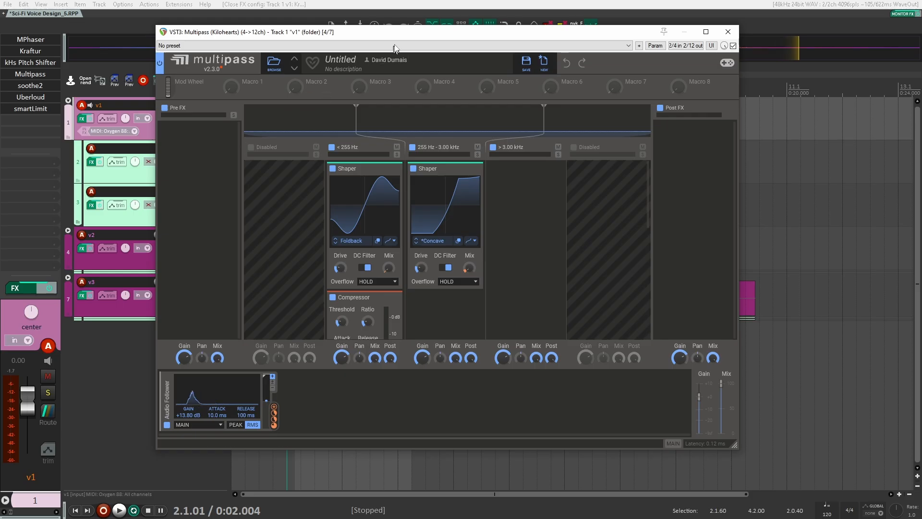
drag(399, 37, 605, 36)
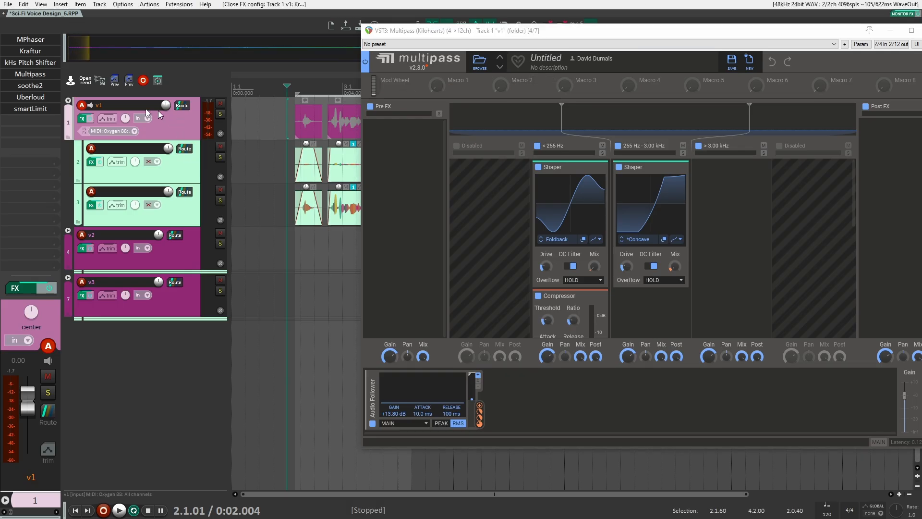
shift+click(32, 41)
shift+click(34, 52)
shift+click(33, 62)
shift+click(33, 86)
shift+click(34, 97)
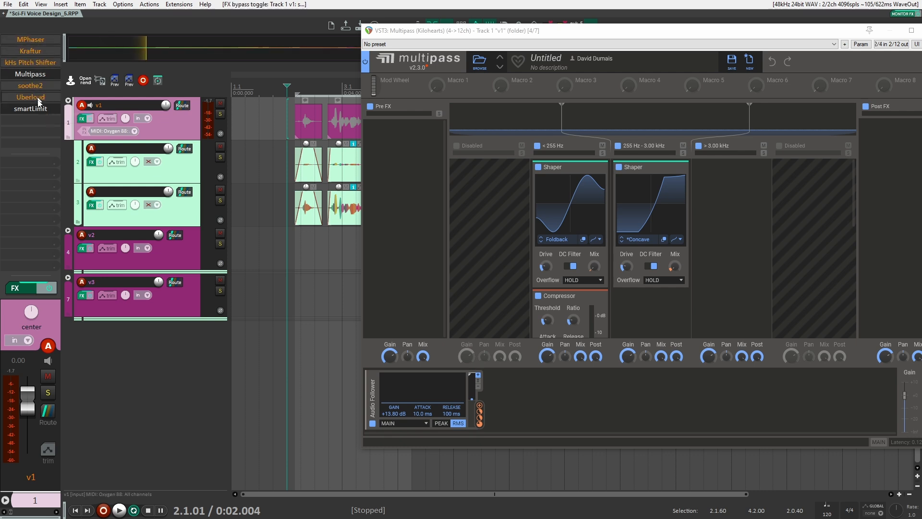
shift+click(34, 109)
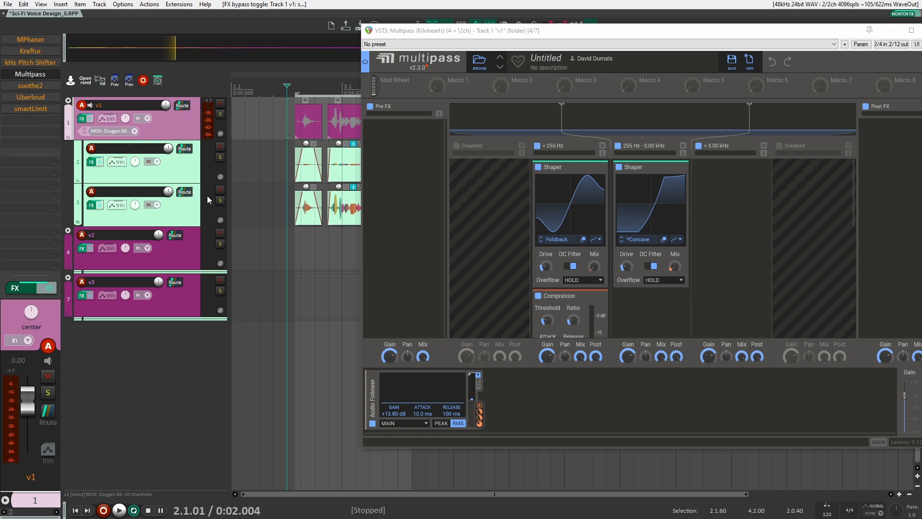
Mute track 3, place the edit cursor just before the v1 clips, and shift the Multipass window further aside.
click(220, 190)
click(292, 154)
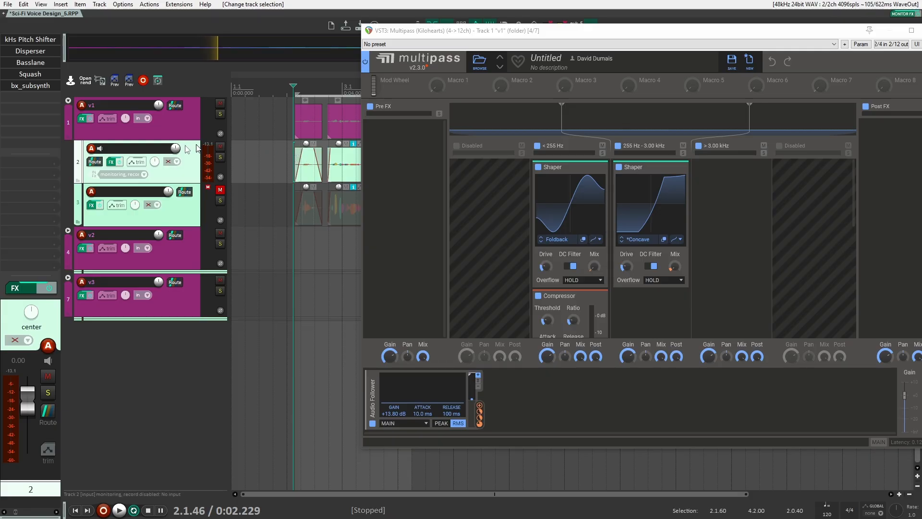
drag(516, 36, 553, 38)
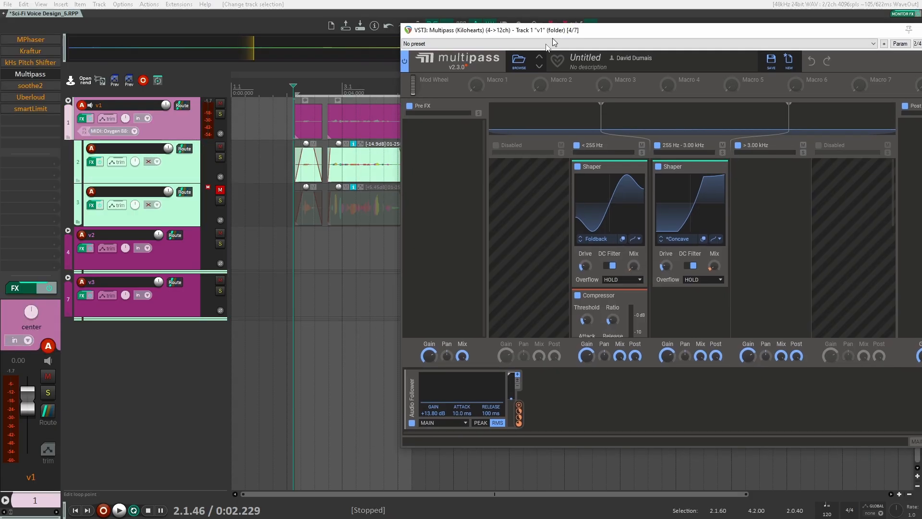
click(249, 175)
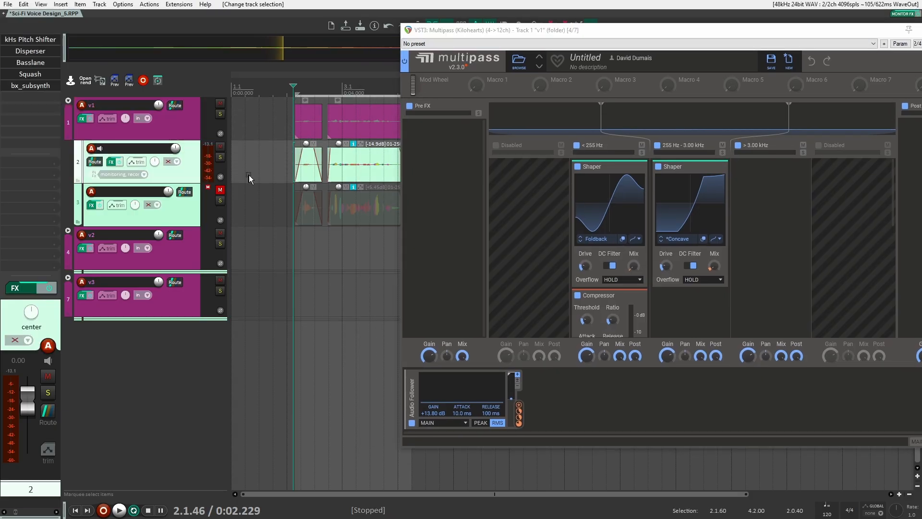
key(space)
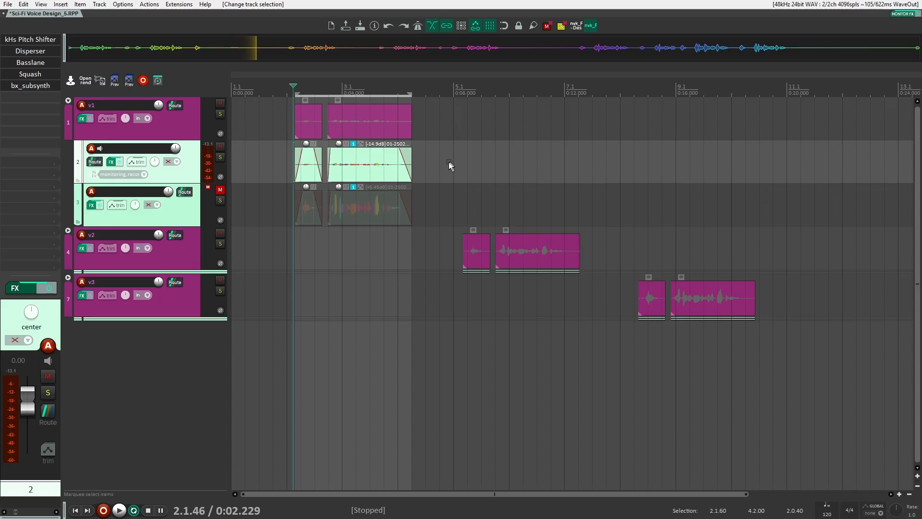
Audition track 2 through the v1 folder with MPhaser, Kraftur and kHs Pitch Shifter active and Multipass bypassed.
scroll(284, 161, up, 4)
click(130, 112)
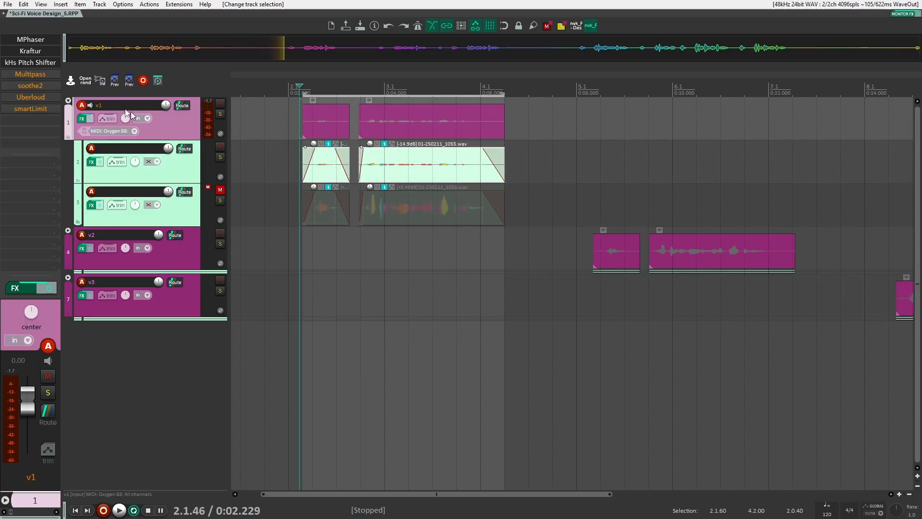
key(space)
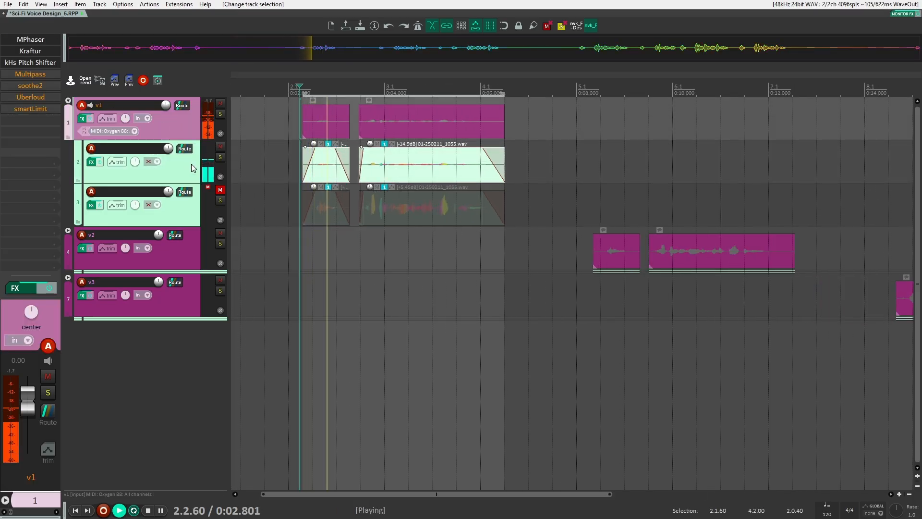
click(190, 164)
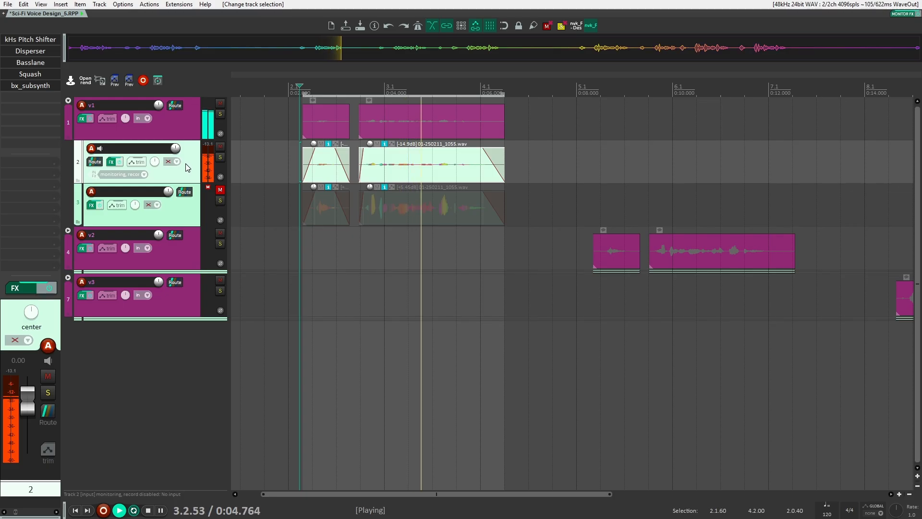
click(172, 126)
key(space)
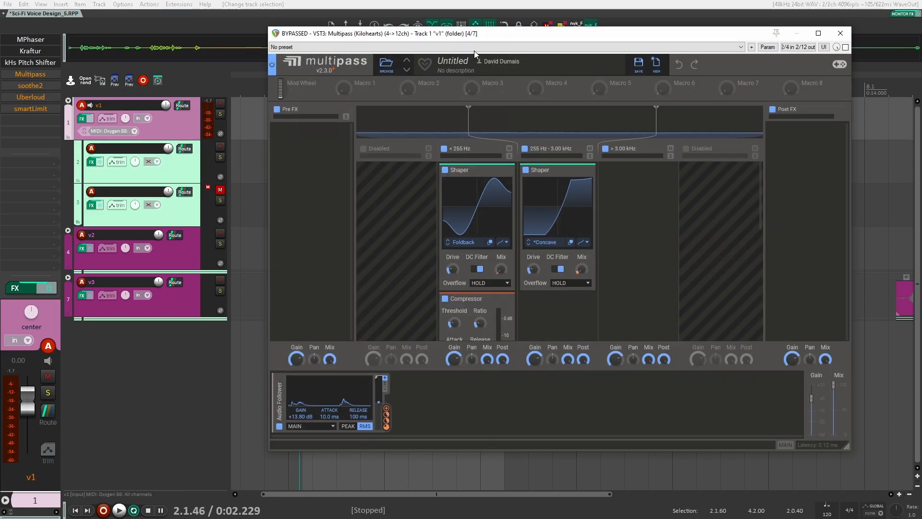
Move the bypassed Multipass window off the timeline and marquee-select the v1 clips on tracks 2 and 3.
drag(483, 38, 378, 44)
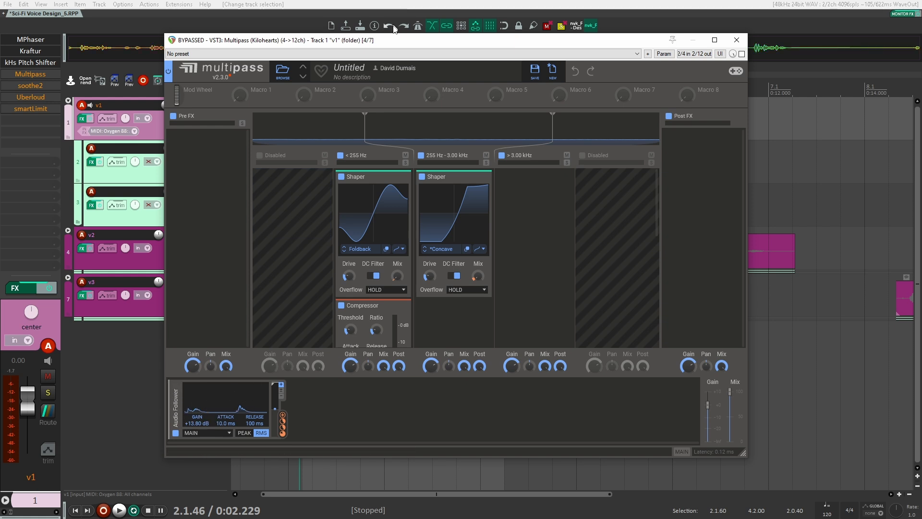
drag(385, 44, 688, 76)
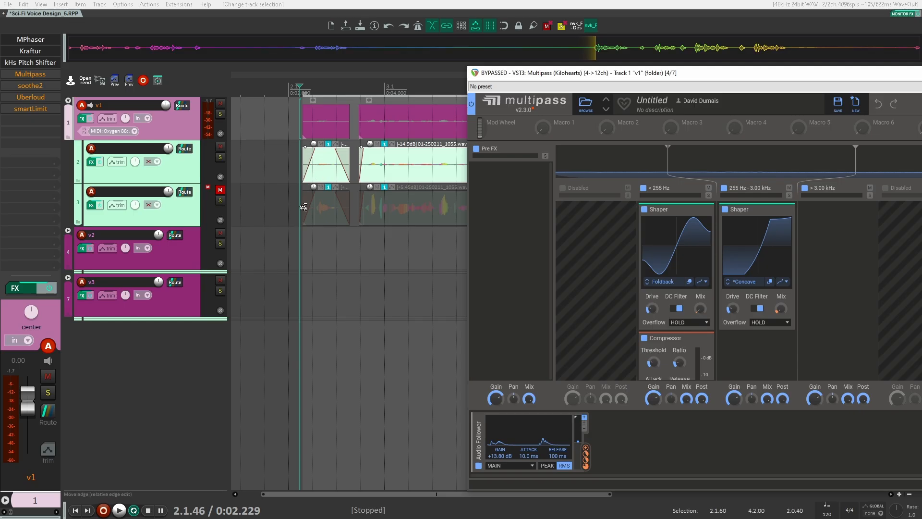
click(316, 235)
drag(315, 236, 332, 168)
drag(363, 237, 419, 157)
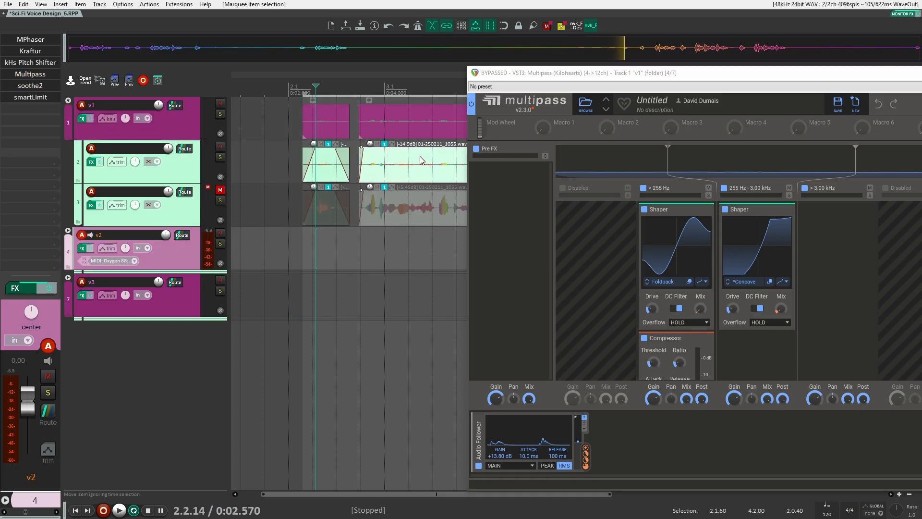
Bring Multipass back into full view and disable the Compressor and Shapertable snapins in the band below 255 Hz.
drag(589, 75, 367, 56)
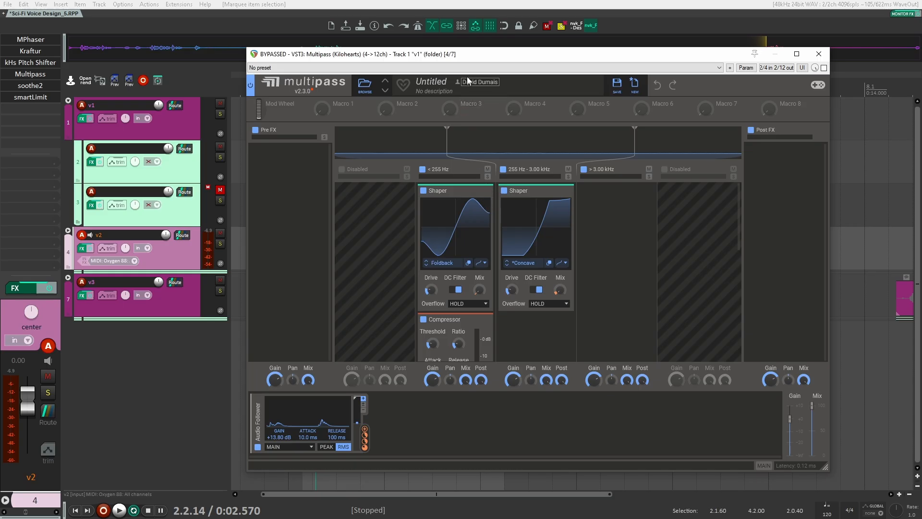
drag(471, 58, 428, 34)
scroll(415, 224, down, 3)
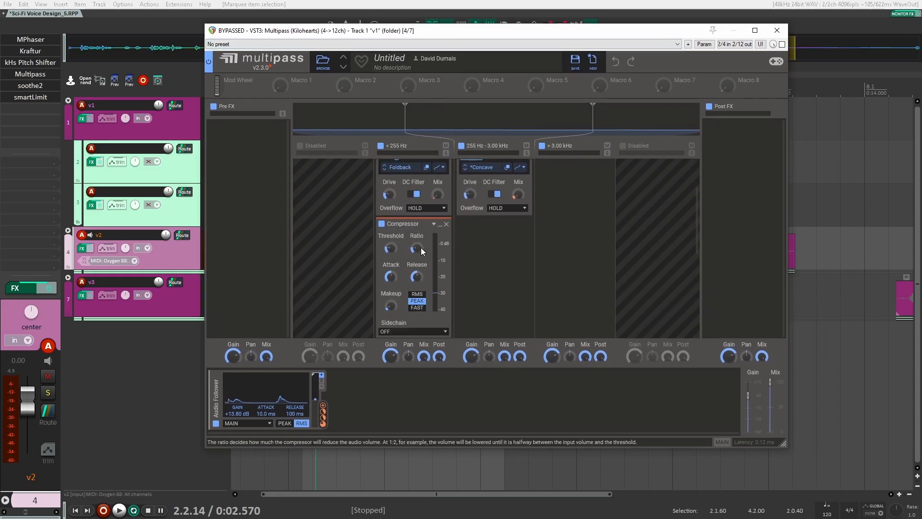
scroll(420, 258, down, 7)
scroll(419, 257, up, 4)
click(382, 275)
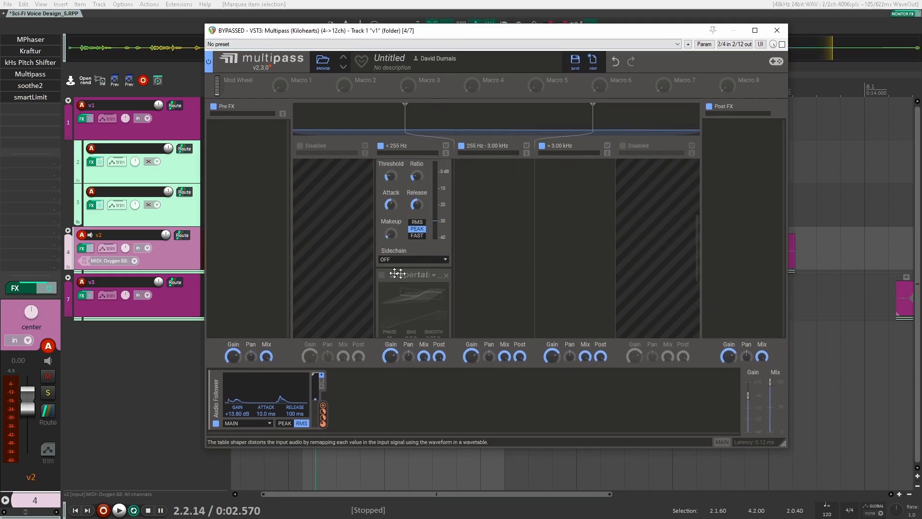
scroll(398, 274, up, 2)
scroll(396, 247, up, 2)
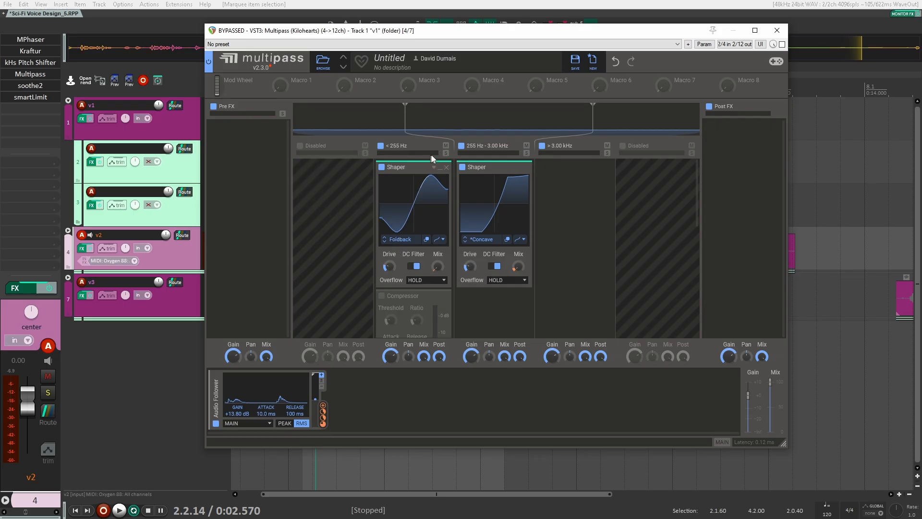
Disable the Foldback Shaper in the band below 255 Hz and the Concave Shaper in the 255 Hz–3.00 kHz band.
click(382, 166)
click(382, 167)
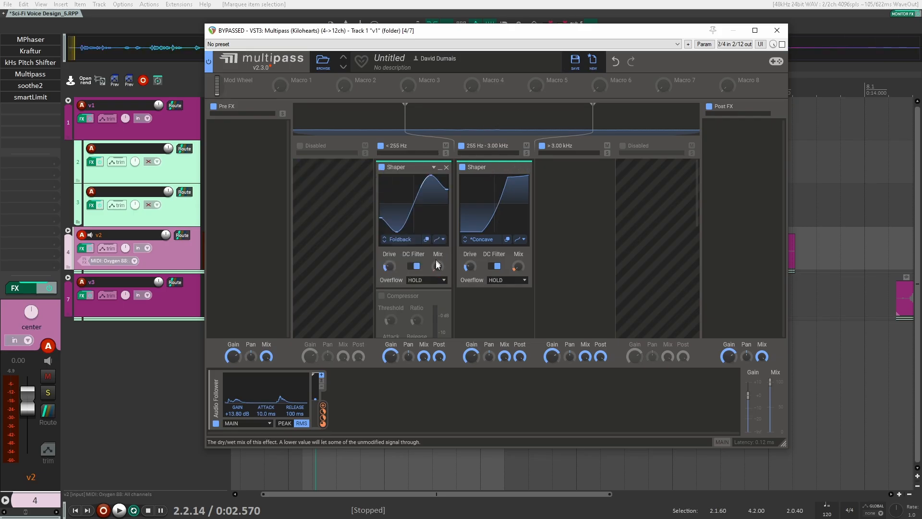
scroll(438, 272, down, 3)
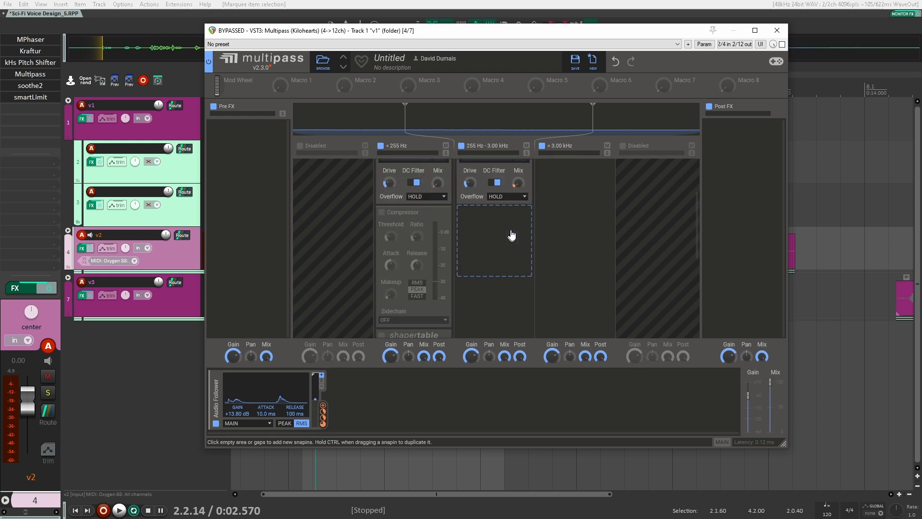
scroll(511, 235, up, 3)
click(463, 167)
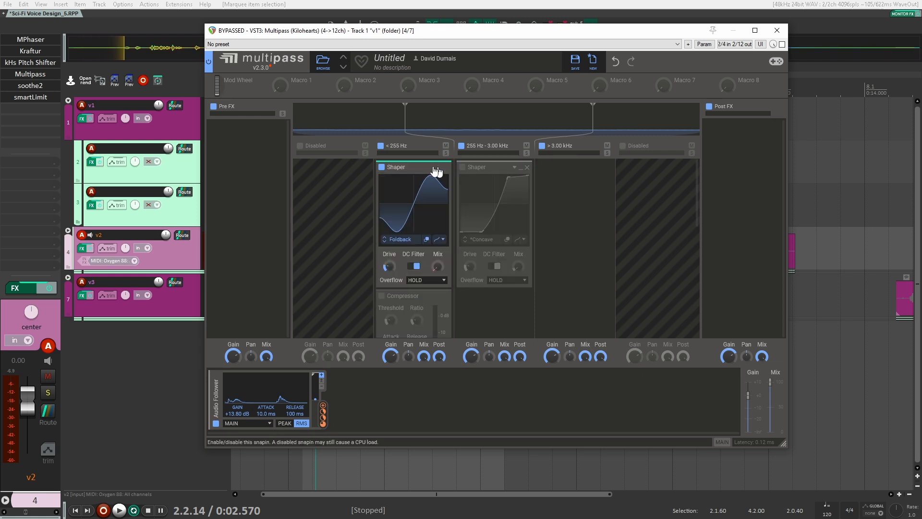
click(382, 168)
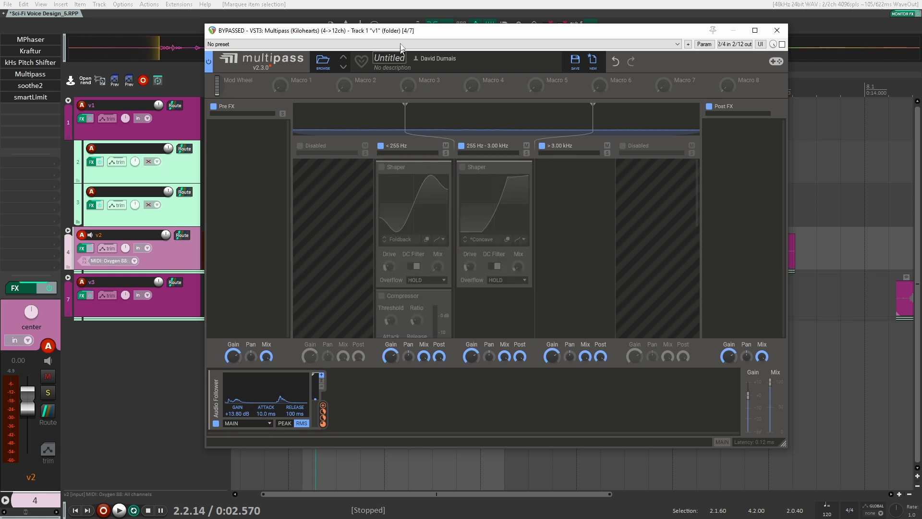
Nudge the Multipass window and play the v1 voice with the Multipass snapins disabled.
drag(400, 32, 409, 37)
key(space)
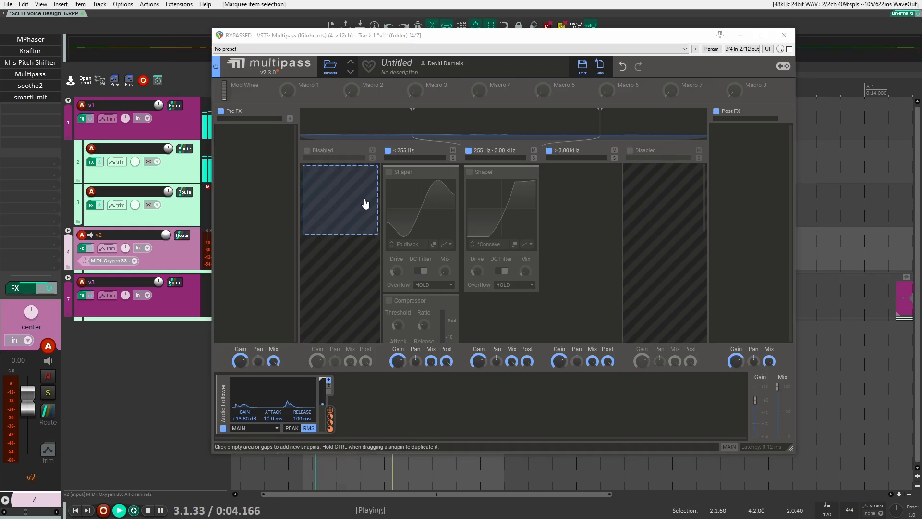
key(space)
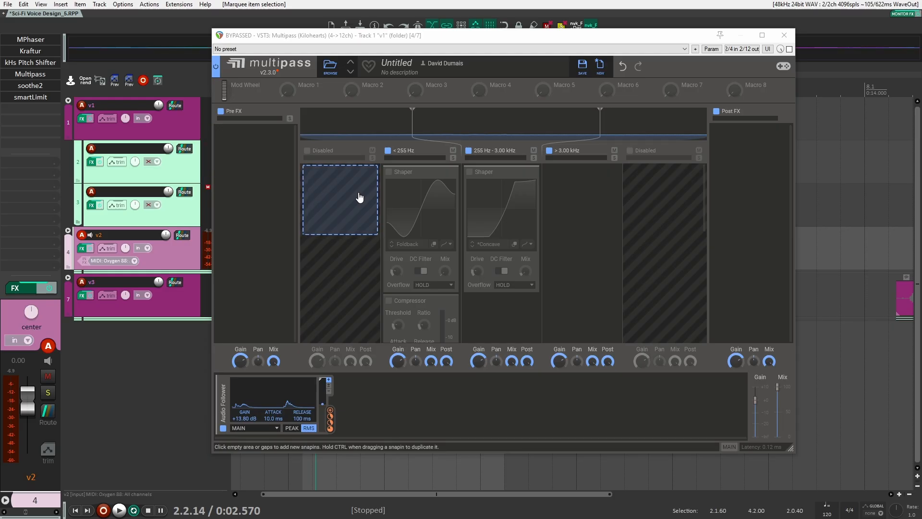
Enable the Foldback Shaper in the band below 255 Hz and play the v1 voice with Multipass taken out of bypass.
click(389, 173)
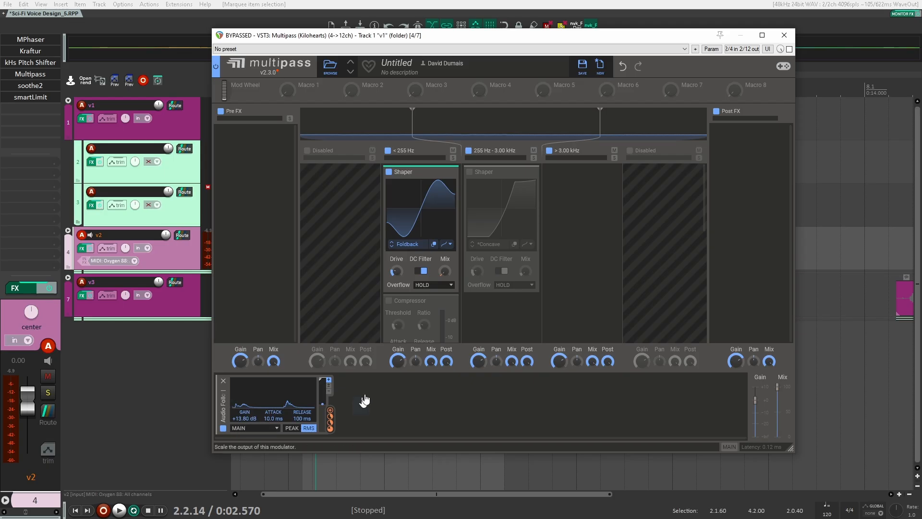
key(space)
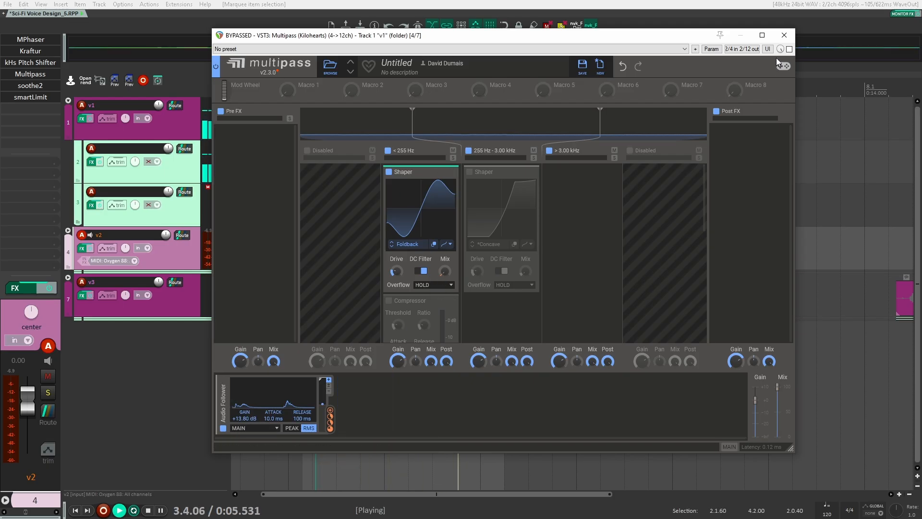
click(790, 49)
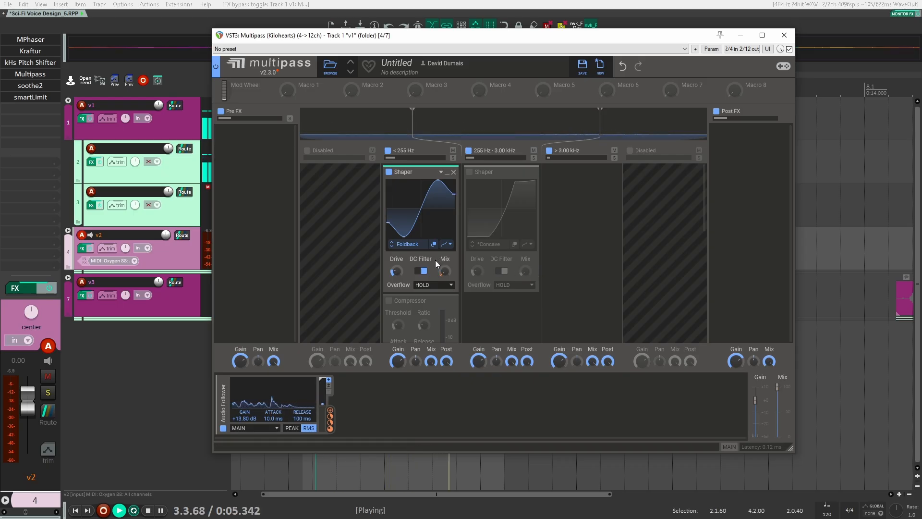
Enable the Concave Shaper in the 255 Hz–3.00 kHz band during playback, and stop playback after auditioning it.
scroll(435, 260, down, 2)
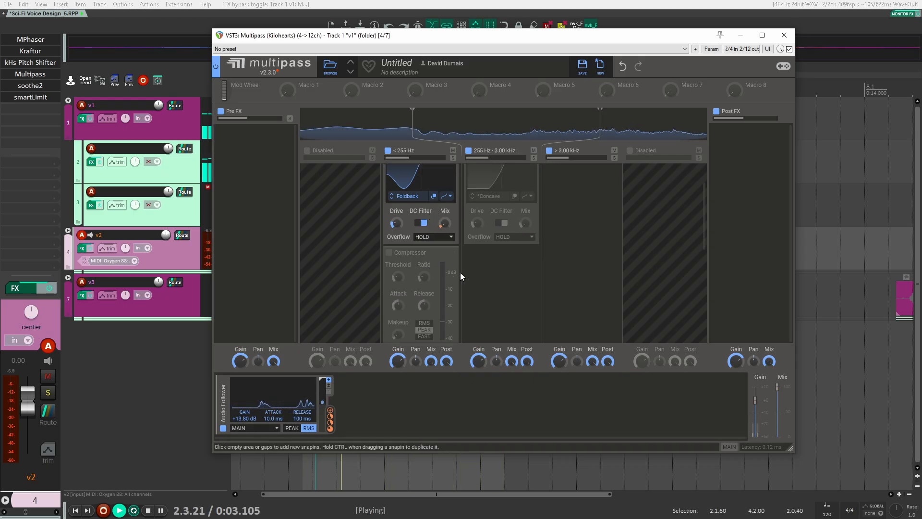
scroll(460, 272, down, 2)
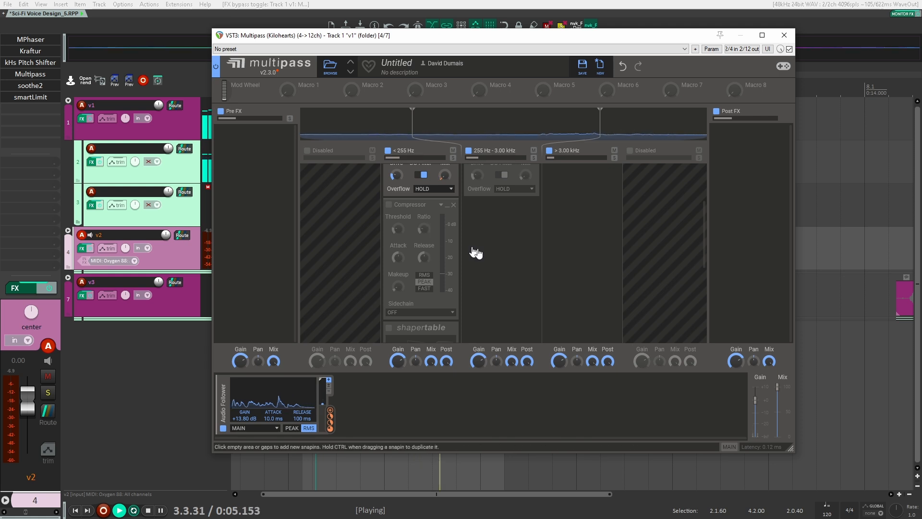
scroll(473, 254, up, 4)
click(470, 172)
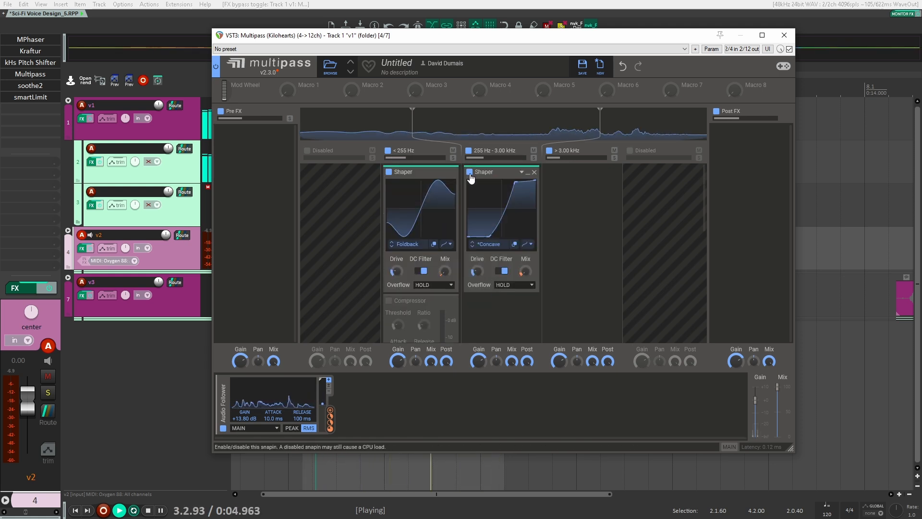
key(space)
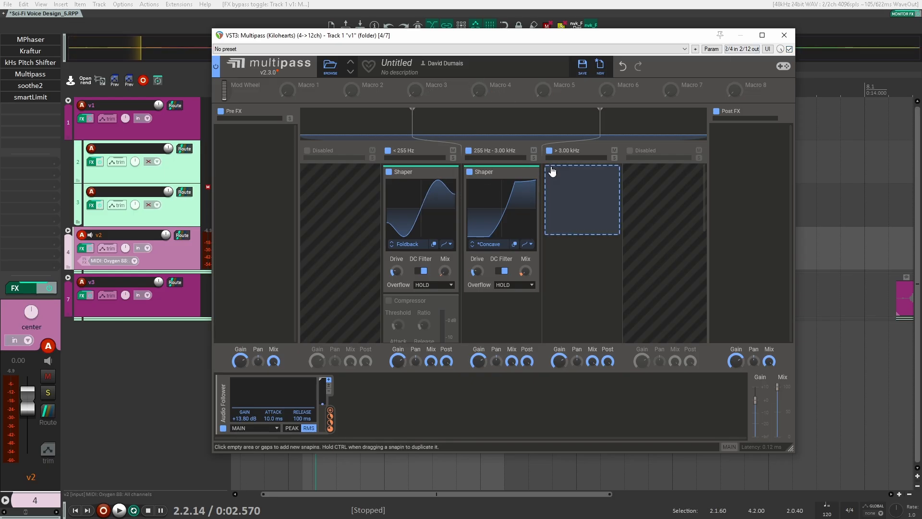
Enable the Compressor and Shapertable snapins in the band below 255 Hz and play the v1 voice.
scroll(527, 208, down, 2)
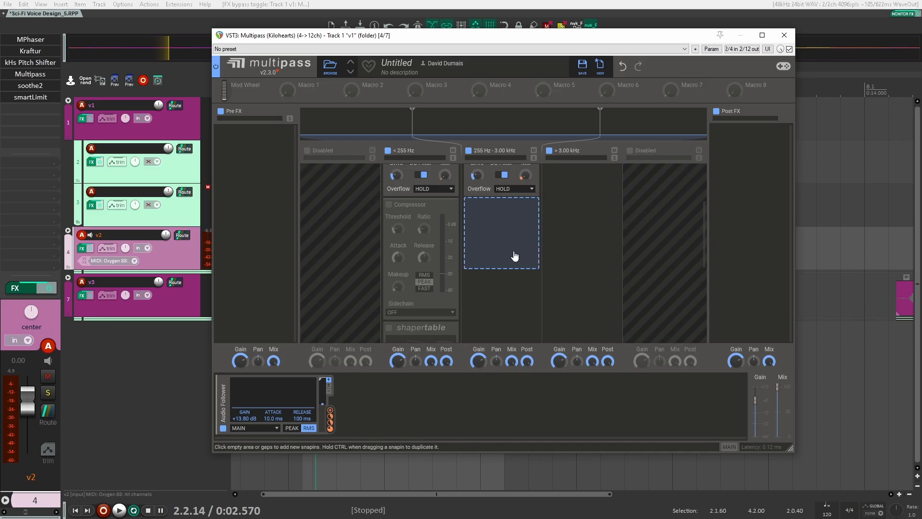
scroll(422, 203, down, 2)
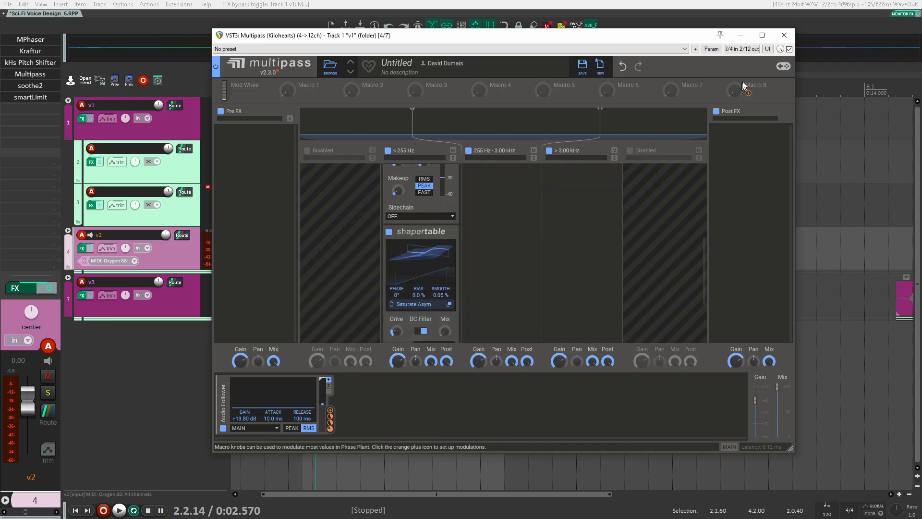
key(space)
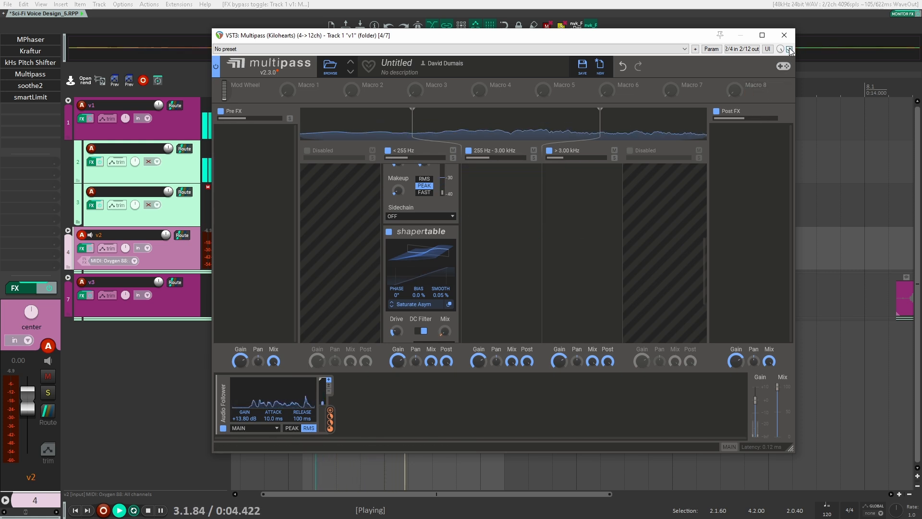
Compare the voice with the band below 255 Hz switched off and back on, and stop playback.
click(388, 151)
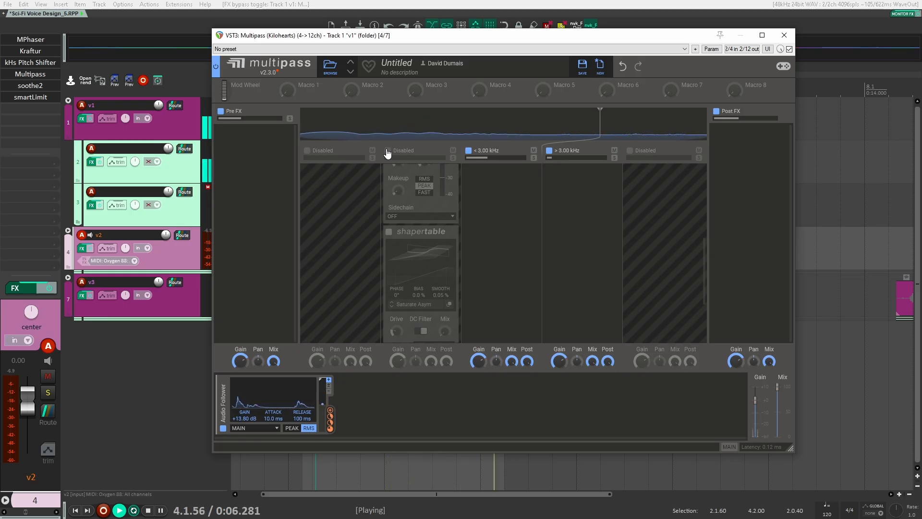
click(388, 152)
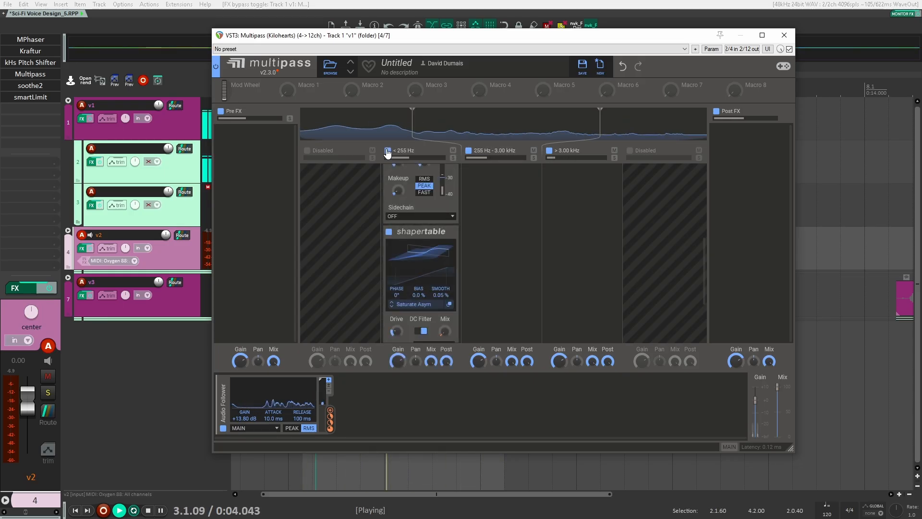
key(space)
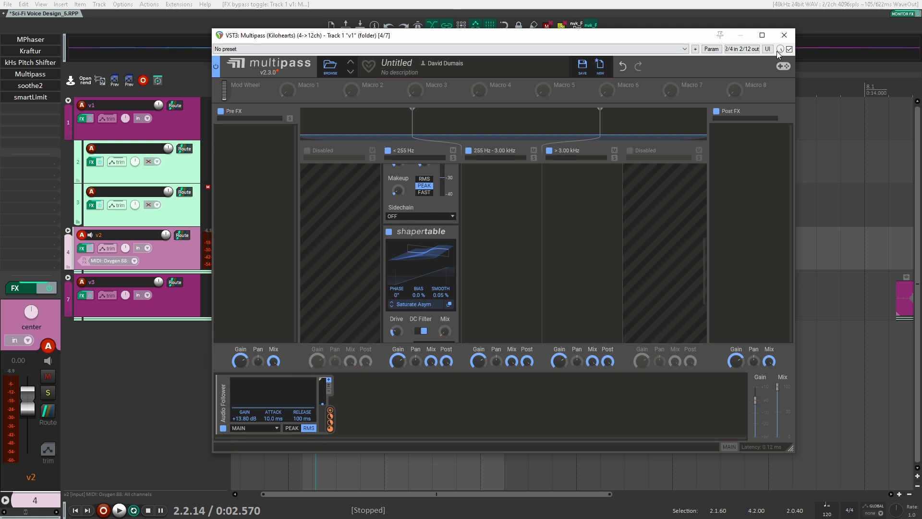
Close the Multipass window, unmute track 3 and select the v1 folder track.
click(785, 36)
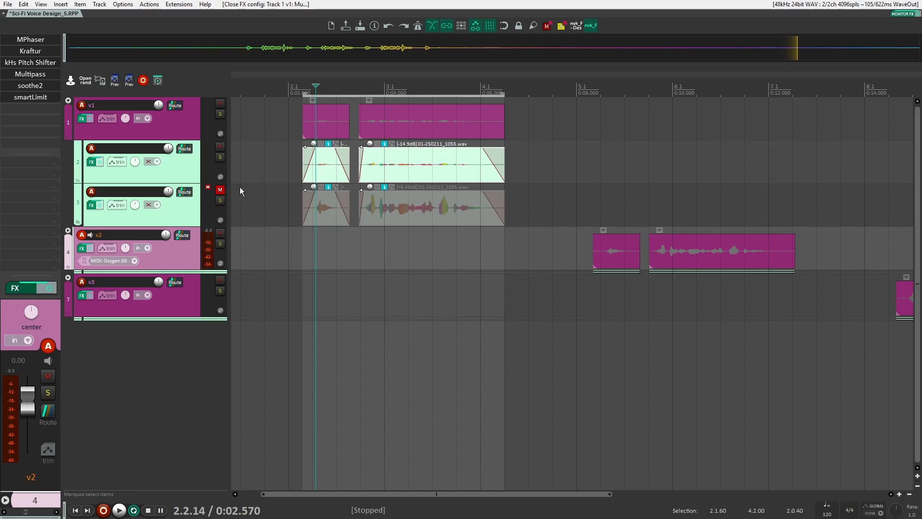
click(220, 190)
click(194, 131)
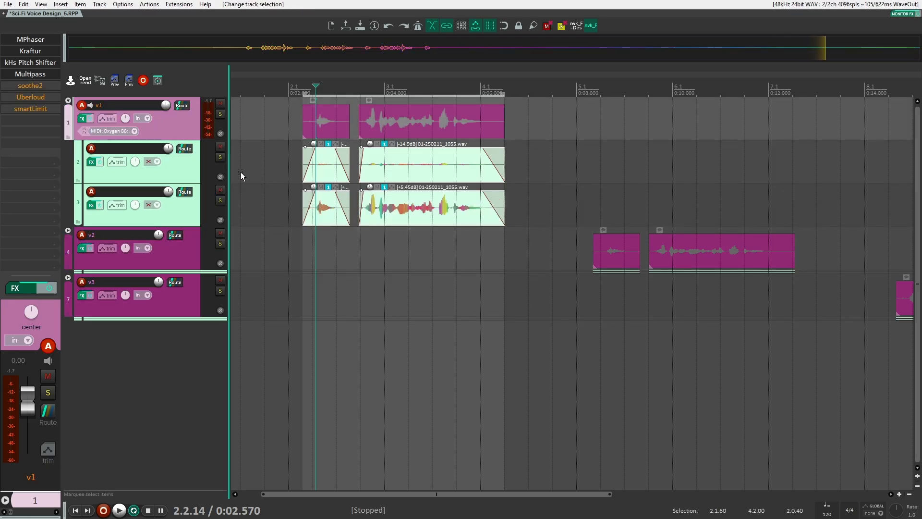
Bypass Multipass on the v1 track and play both voice layers from just before the first clip.
shift+click(30, 74)
click(273, 124)
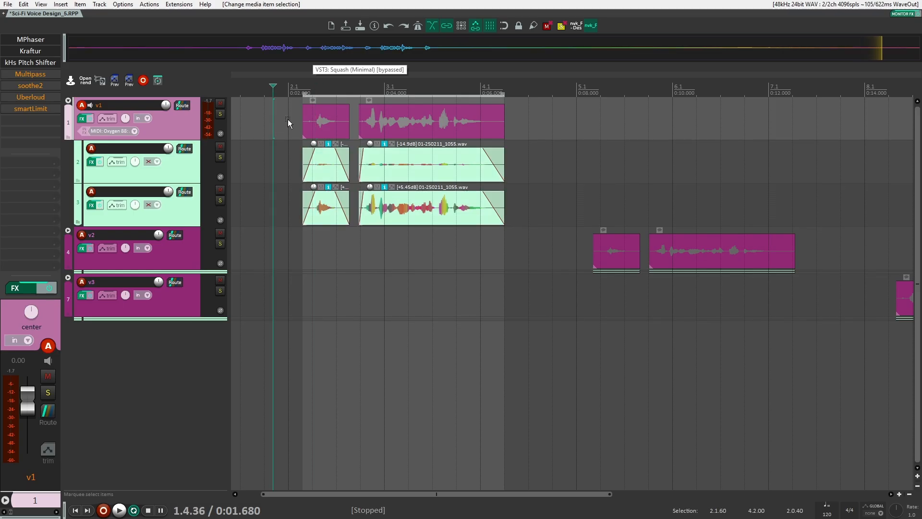
click(287, 120)
key(space)
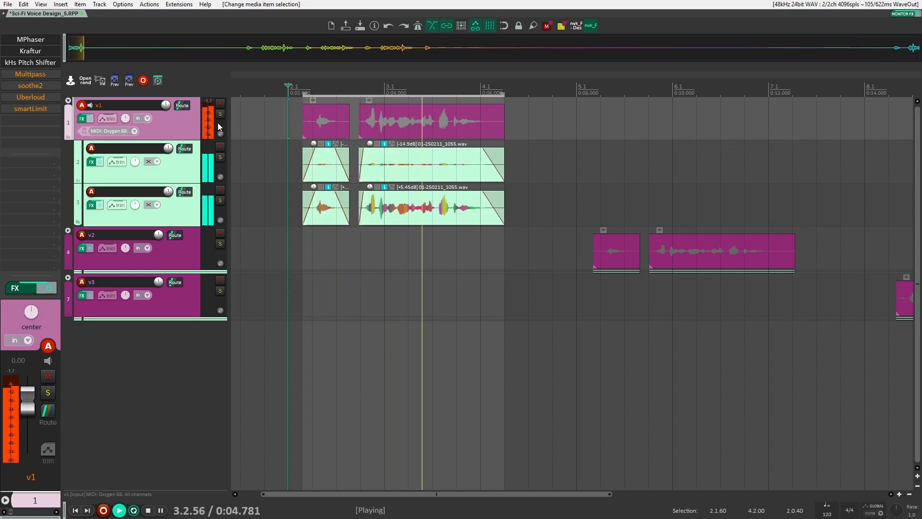
key(space)
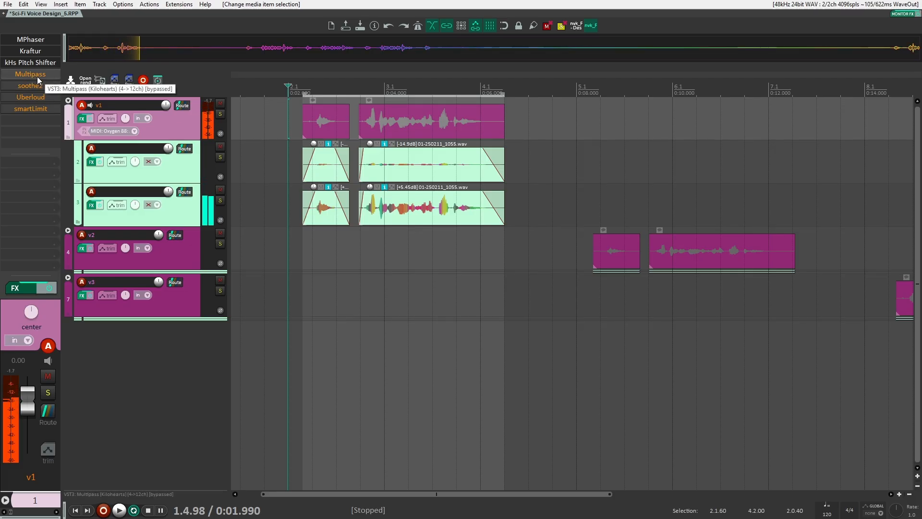
Take Multipass out of bypass, play both v1 layers through it, and re-enable soothe2, Uberloud and smartLimit.
shift+click(36, 75)
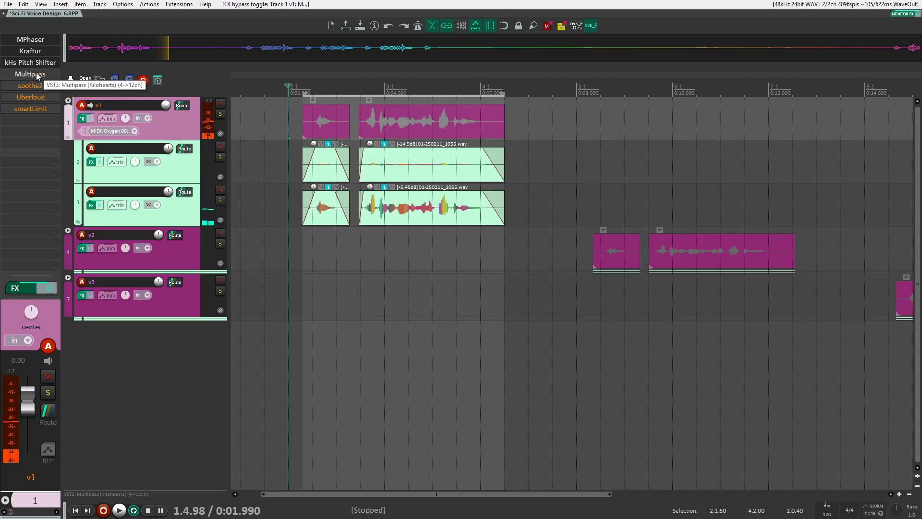
key(space)
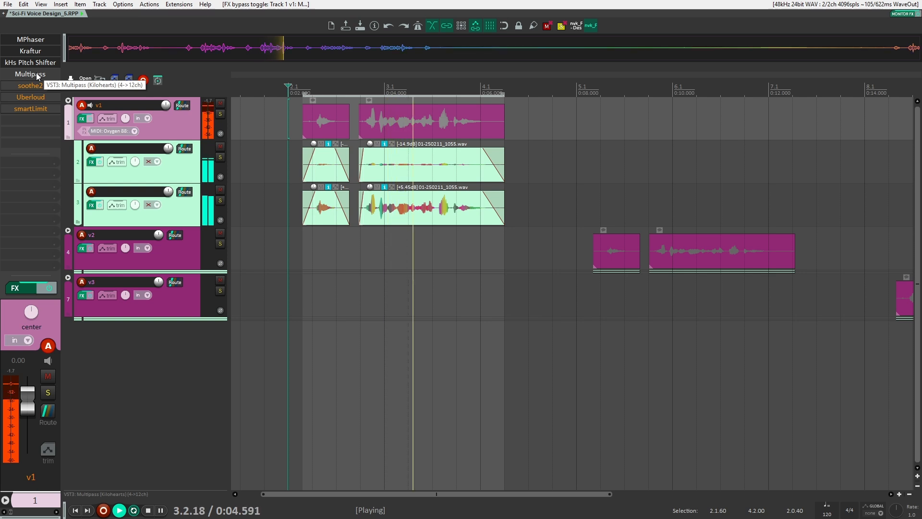
key(space)
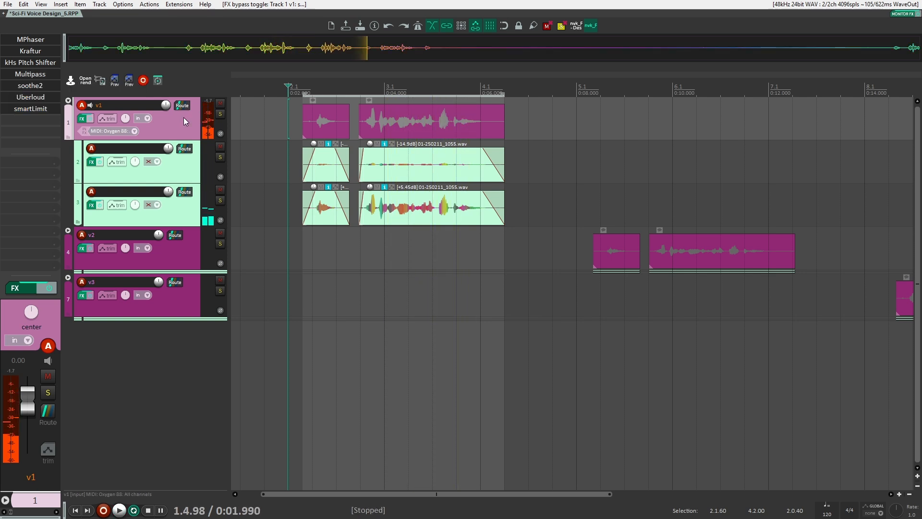
Reopen Multipass on the v1 track, review its Shaper, Compressor and Shapertable snapins, and close the window.
click(20, 77)
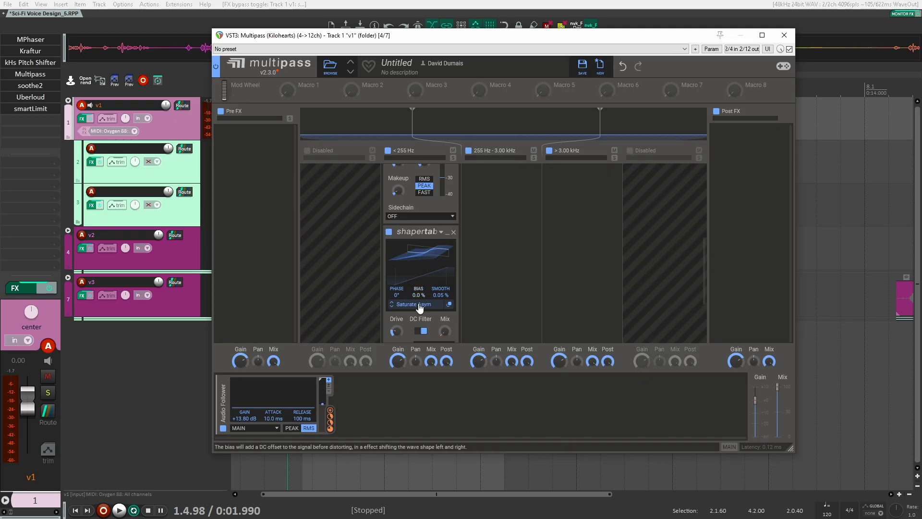
scroll(437, 297, down, 2)
scroll(454, 276, up, 2)
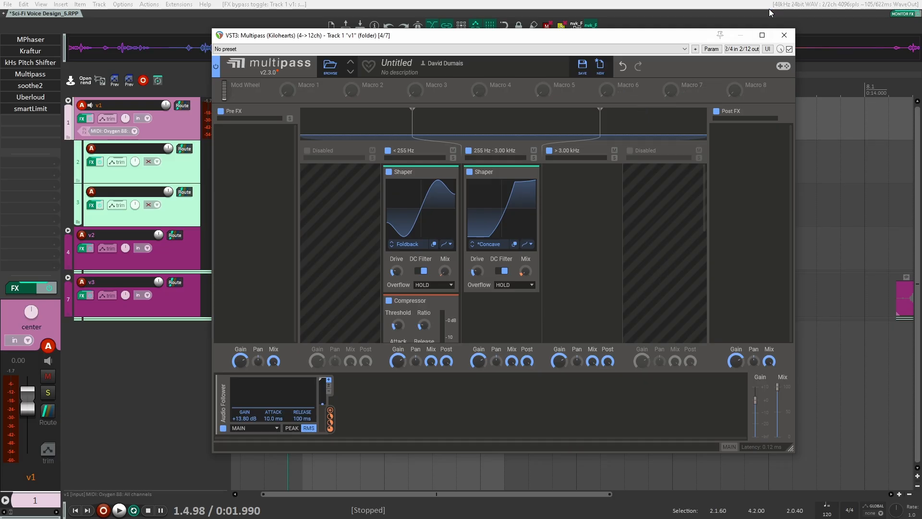
click(781, 37)
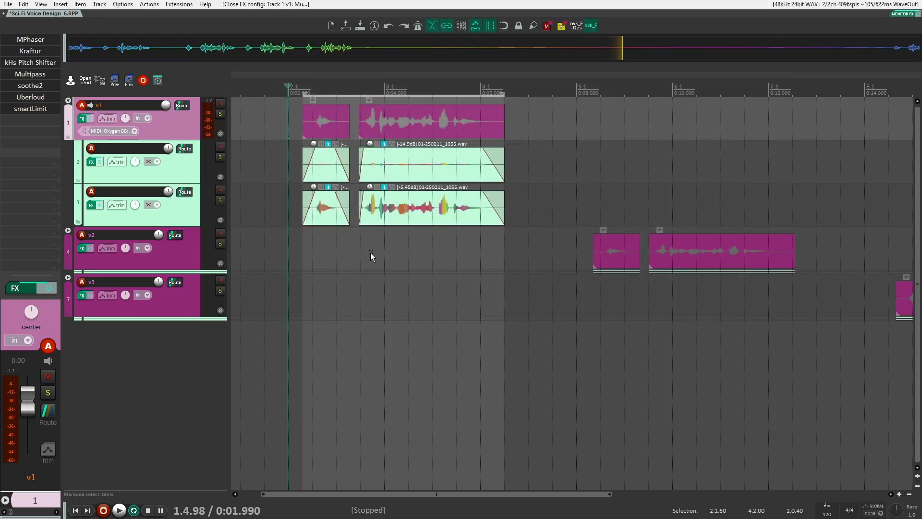